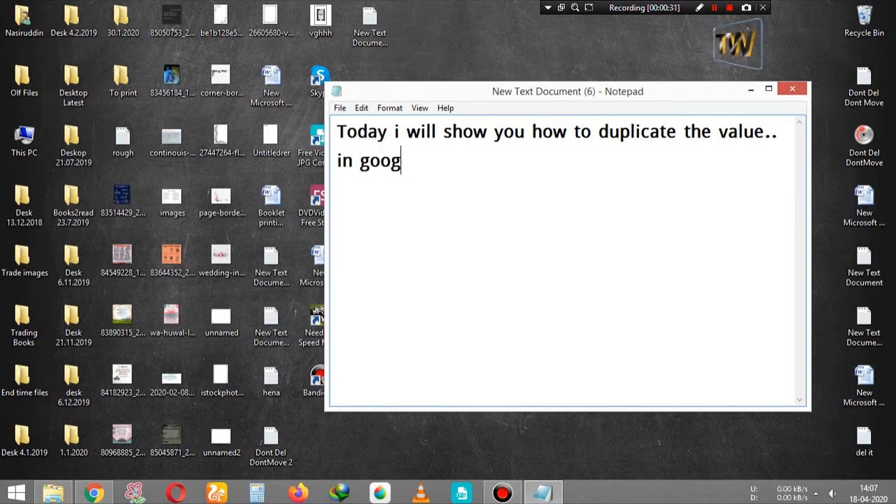
Finish the note's second line as "in google sheet.." and add "lets do this..." on a new line below
key("BackSpace")
type("s")
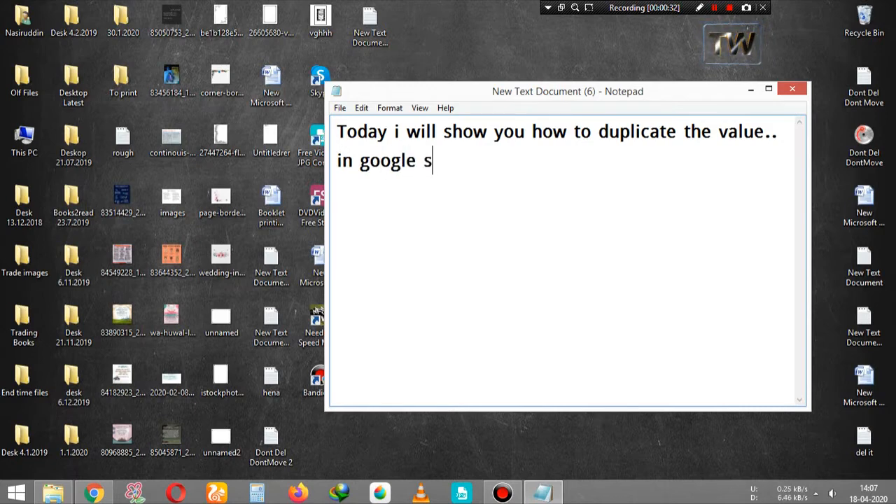
type("heet..")
key("Return")
type("lets do this")
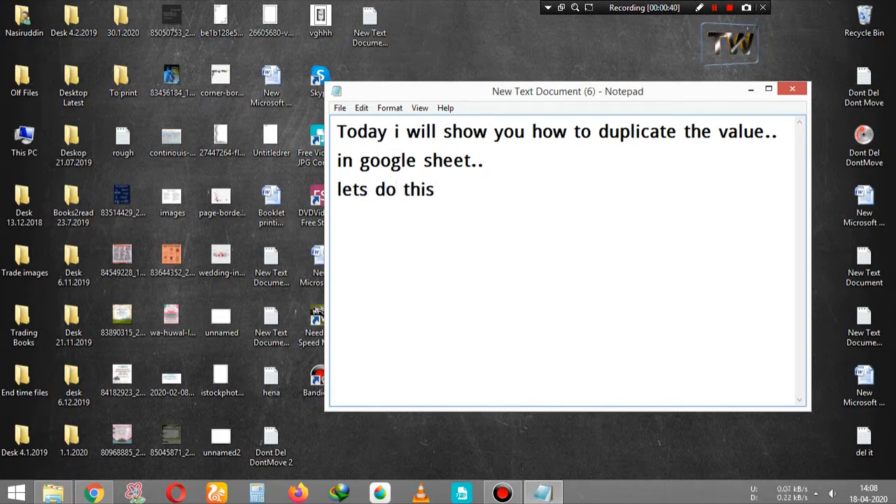
type("...")
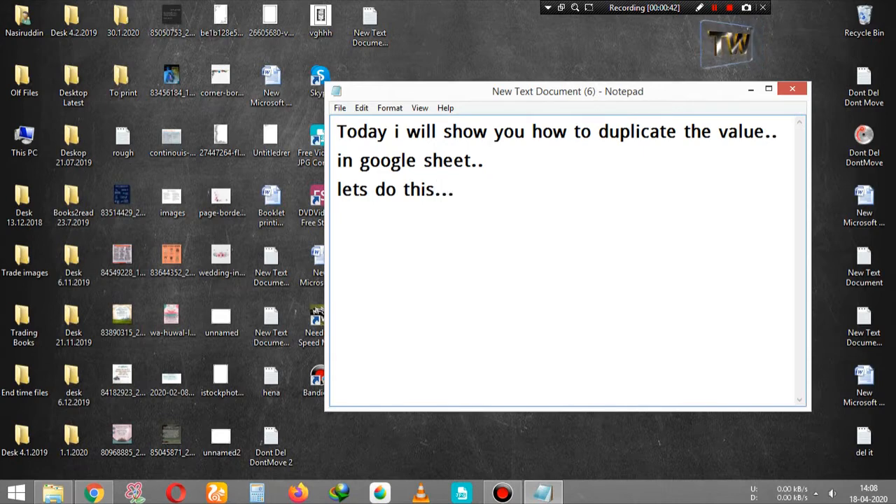
Add a fourth line to the note reading "1st open the google sheet..."
key("Return")
type("1st op")
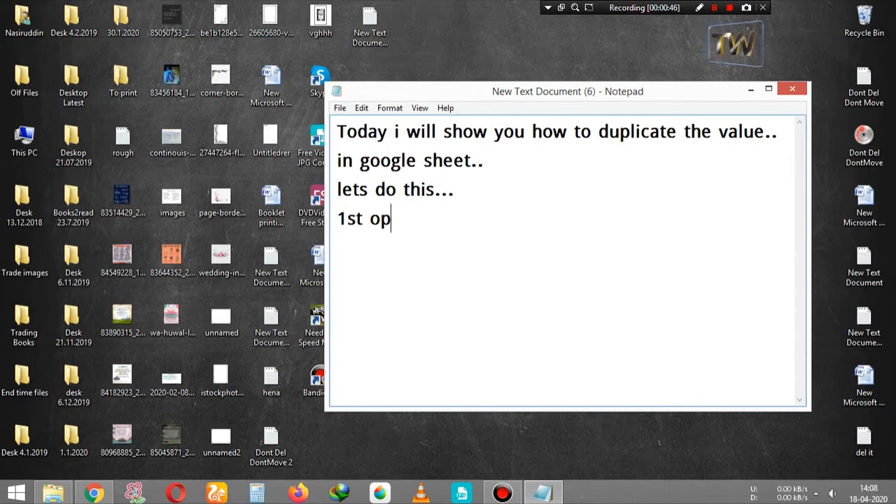
type("en the ")
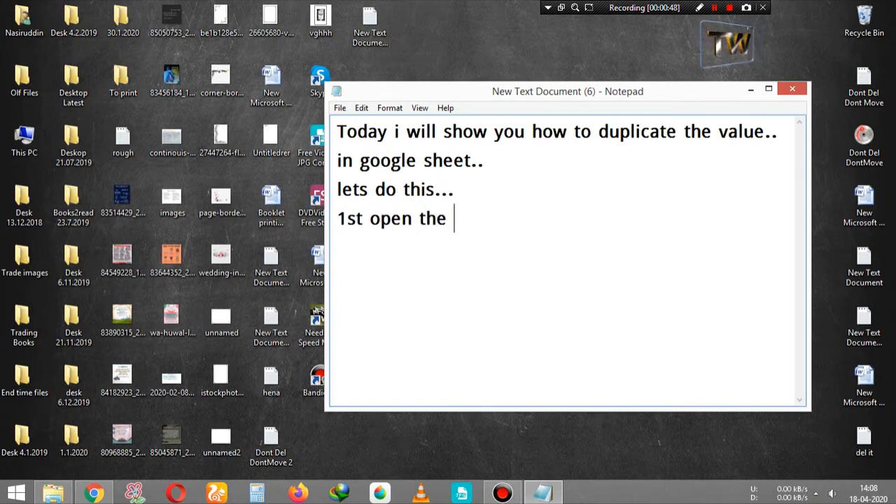
type("goog")
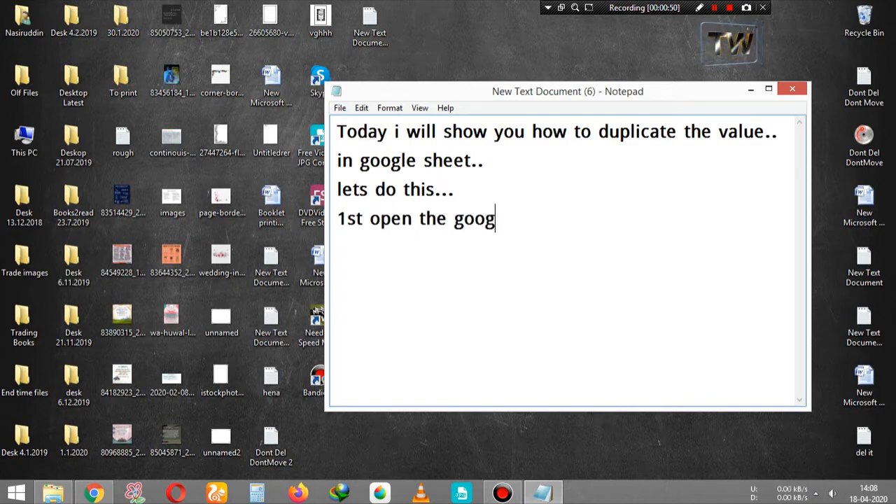
type("le shee")
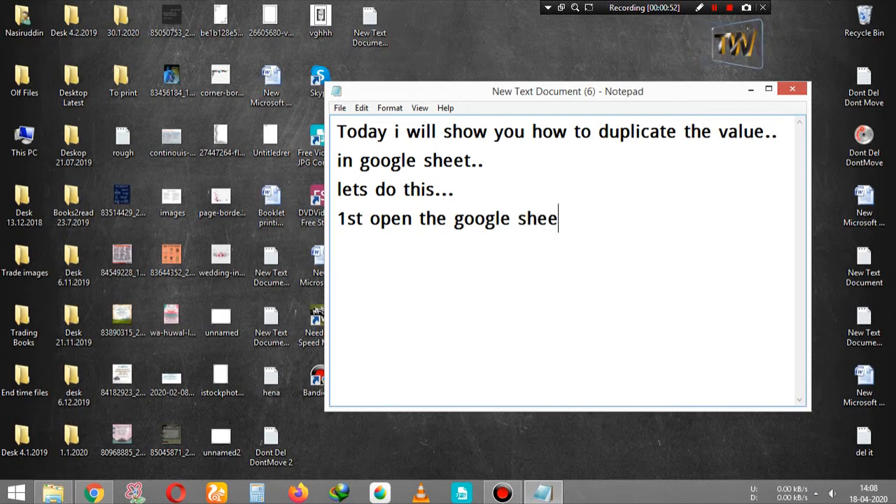
type("t...")
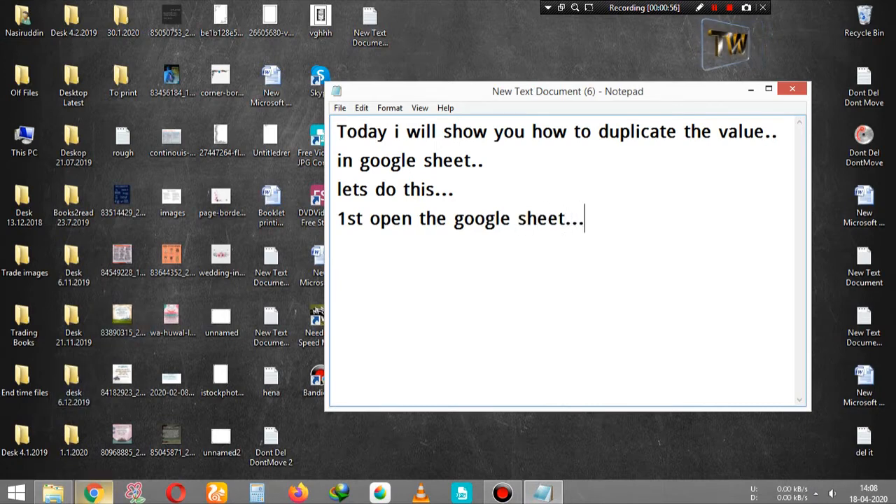
Switch to the Google Sheets spreadsheet and enter a person's first name in B2 under the Name heading
left_click(93, 494)
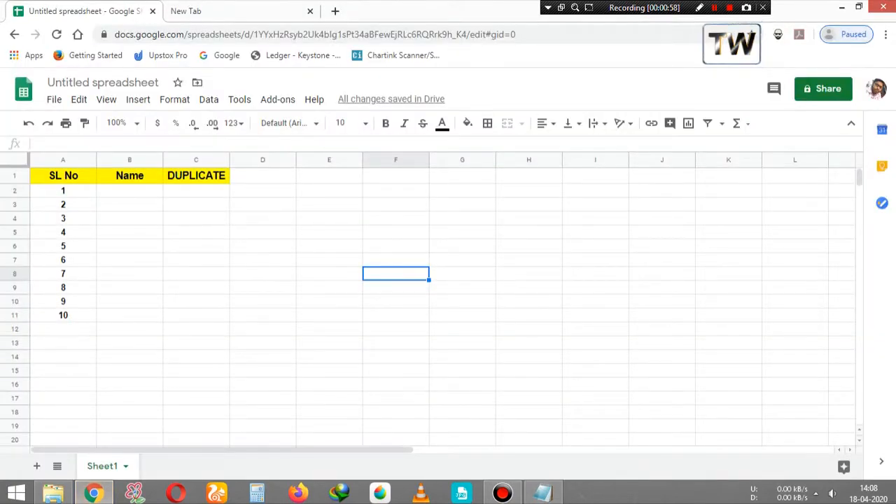
left_click(129, 205)
left_click(63, 175)
left_click(129, 191)
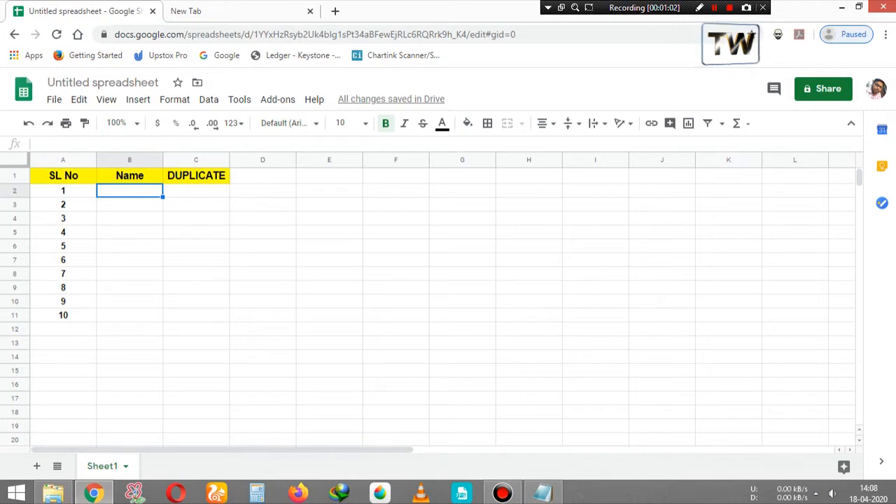
type("Jhon")
key("Return")
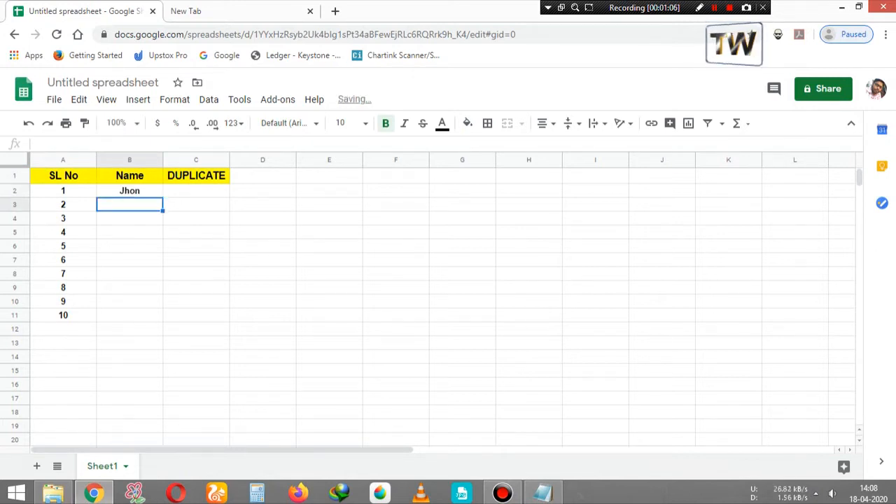
Enter first names in B3 to B5, using two new names and repeating the B2 name in lowercase in B5
type("santa")
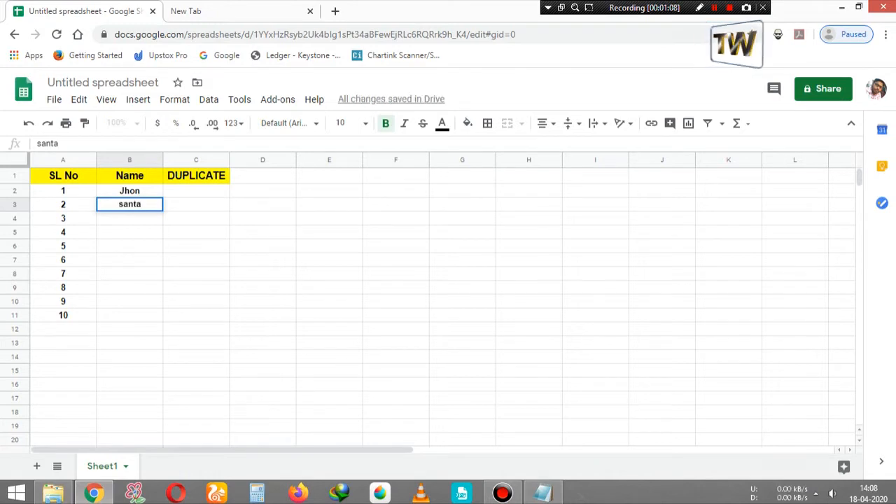
key("Left")
key("Down")
key("Right")
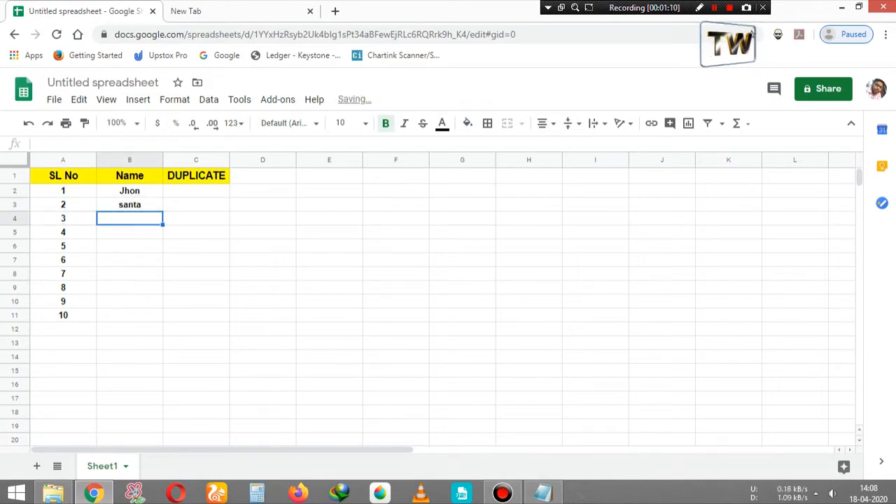
type("maria")
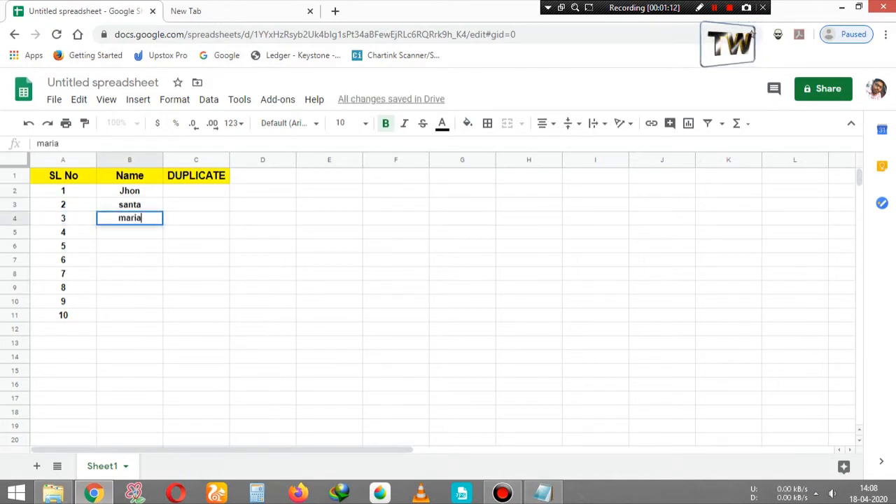
key("Return")
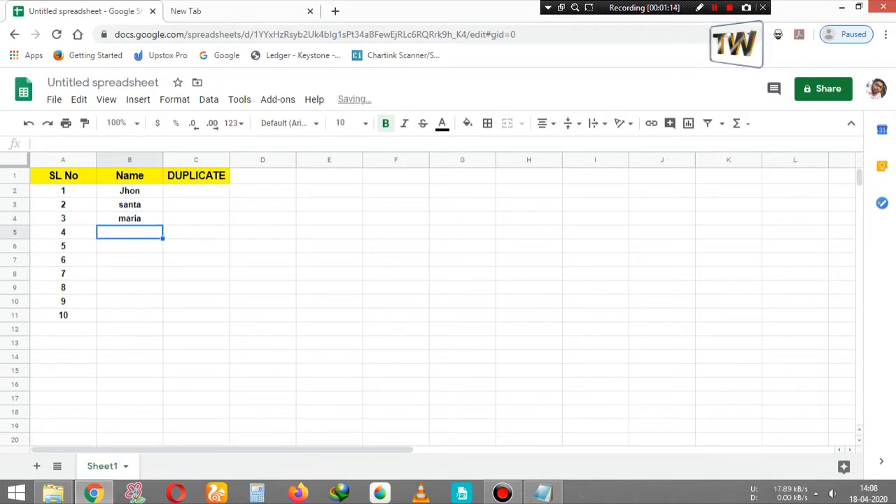
type("jhon")
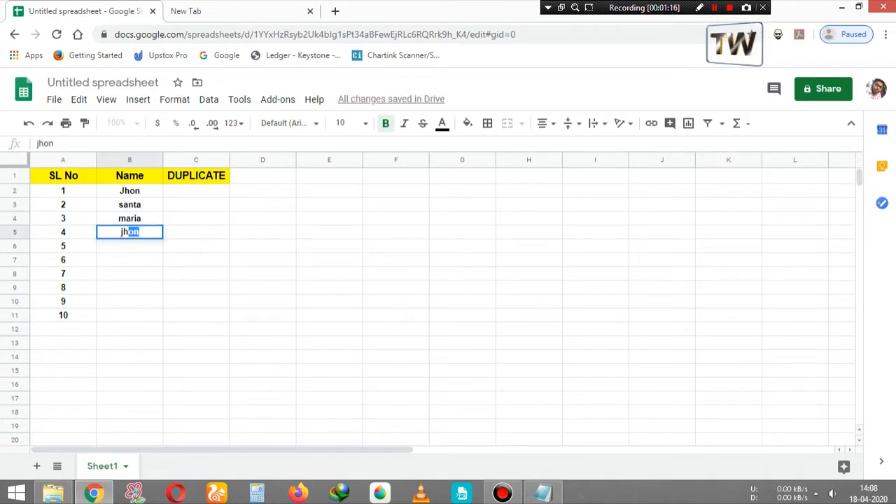
key("Return")
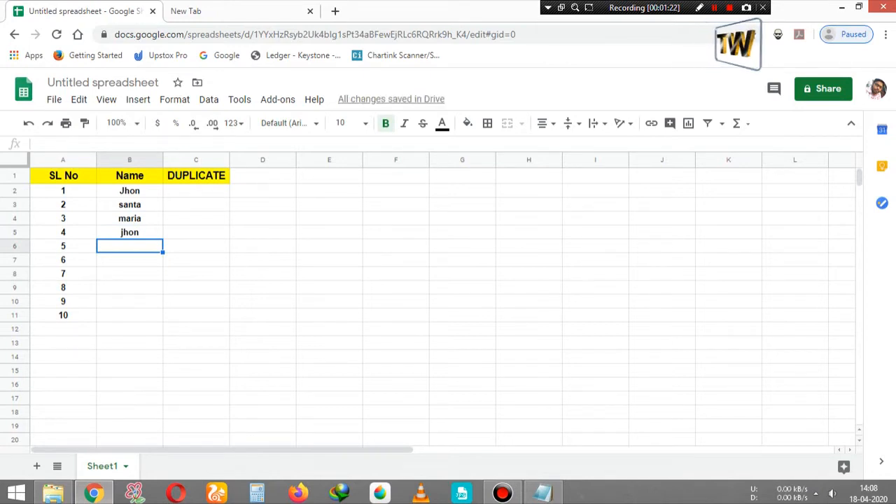
Enter three new first names in B6, B7 and B8 of the Name column
type("d")
key("BackSpace")
type("ev")
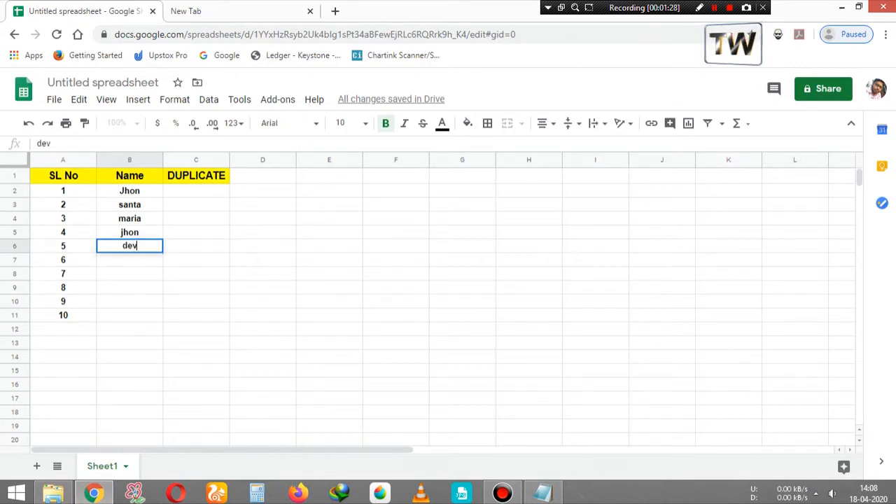
key("Return")
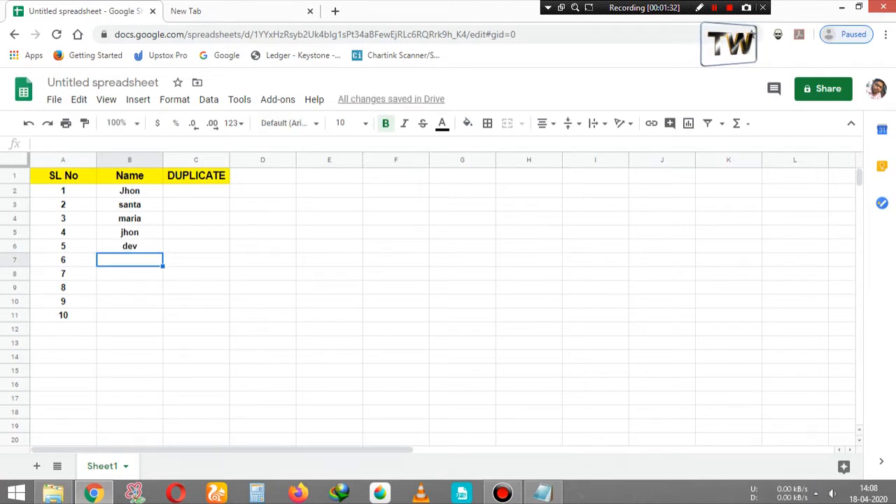
type("suriya")
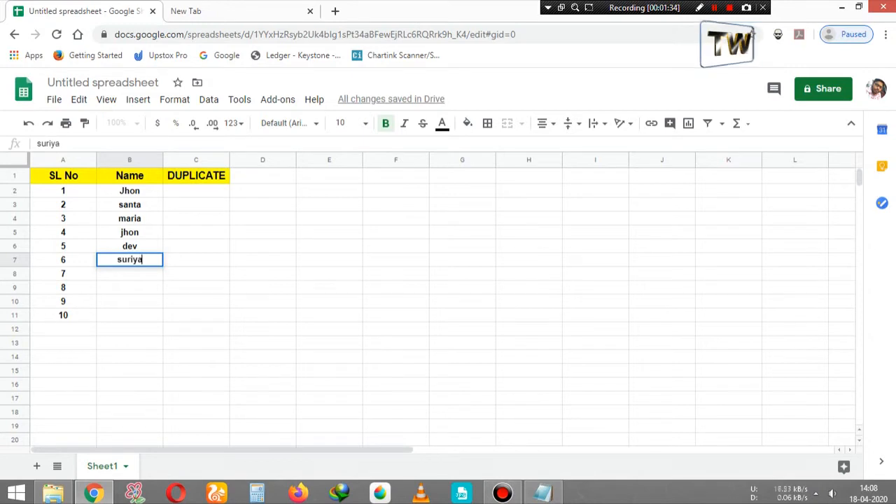
key("Return")
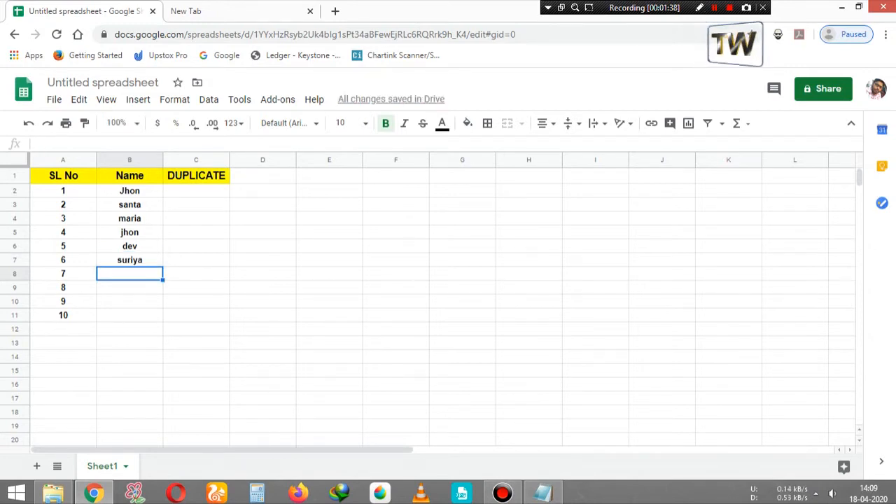
type("aurthar")
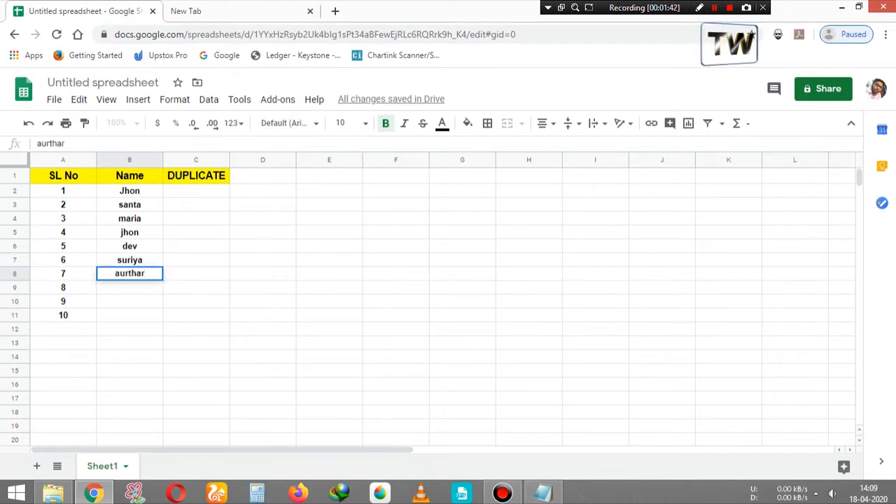
key("Return")
Enter a new first name in B9, repeat the B6 name in B10 and the B4 name in B11
type("magrid")
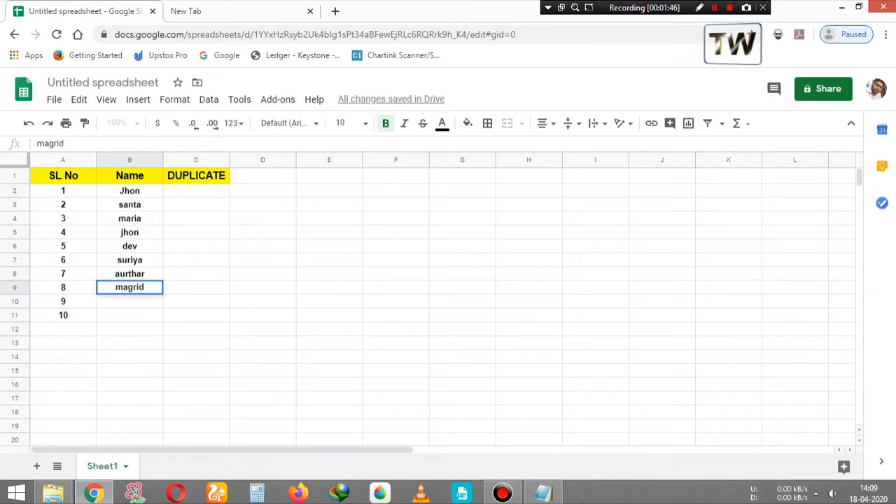
key("Return")
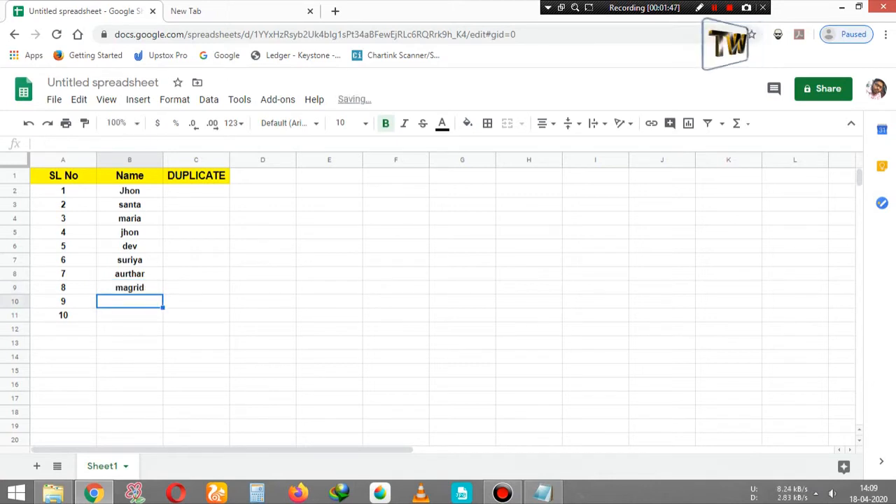
type("dev")
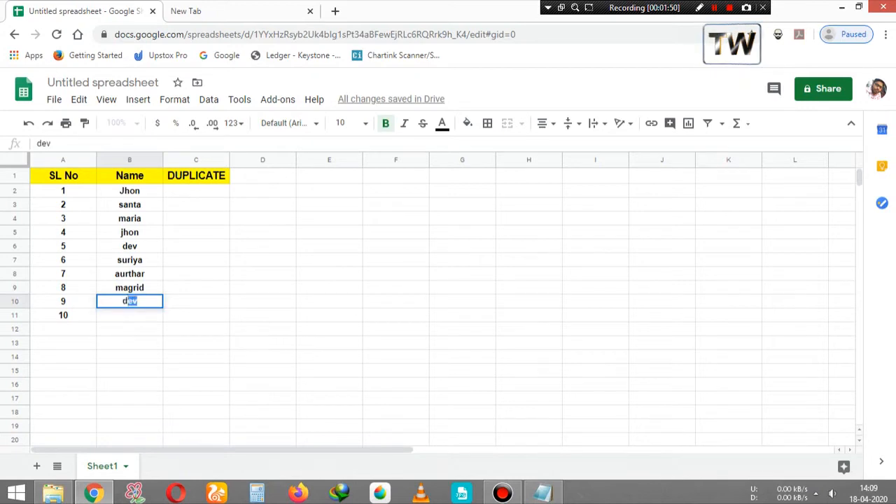
key("Return")
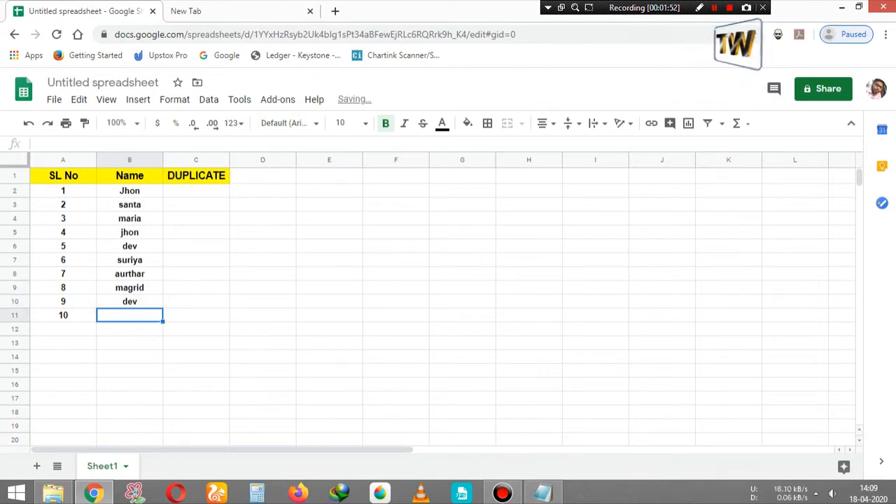
type("maria")
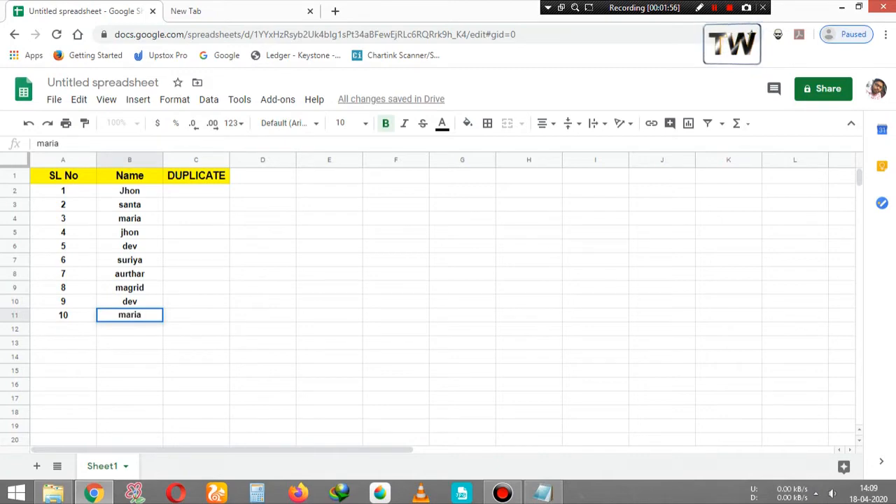
key("Return")
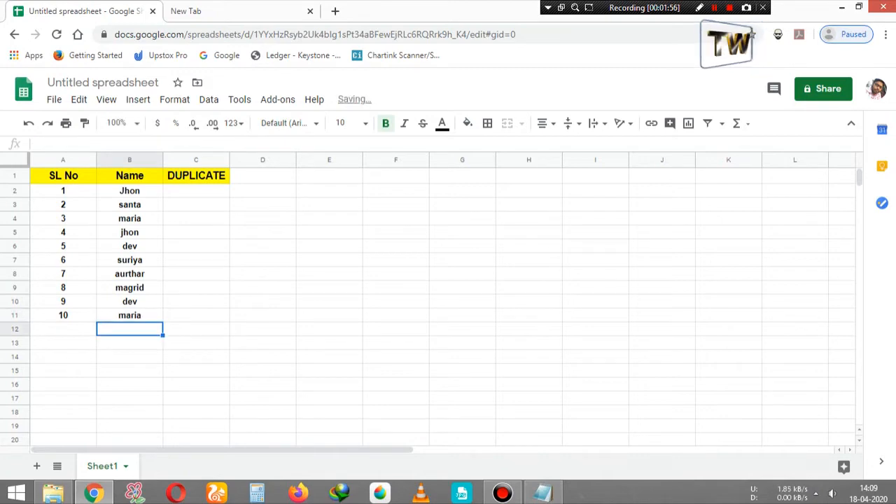
Switch to Notepad and add the line "now we put the formula..." below the existing notes
left_click(196, 190)
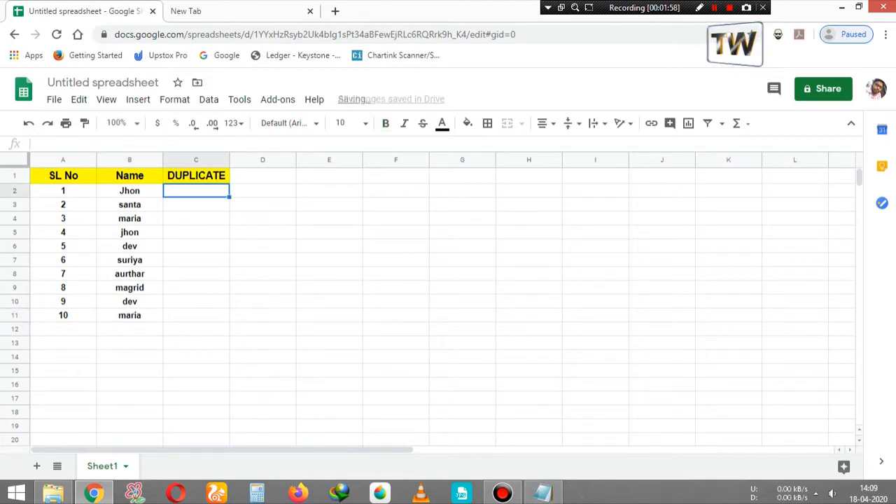
left_click(544, 493)
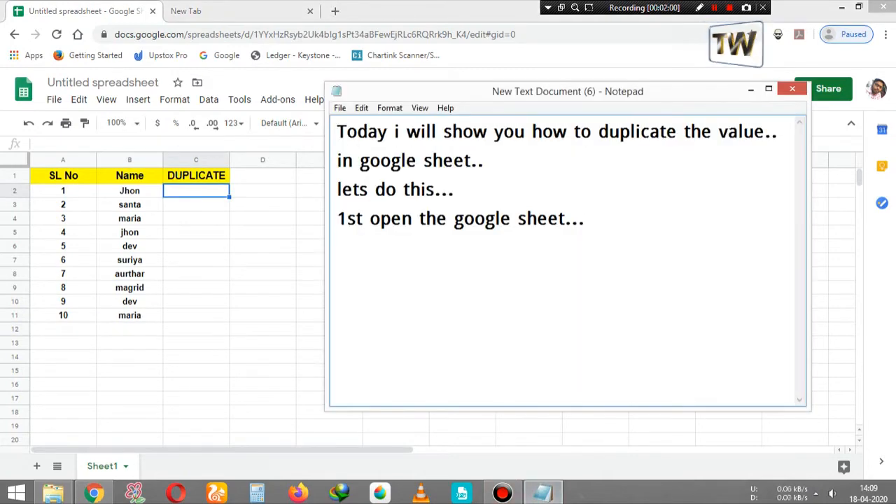
key("Return")
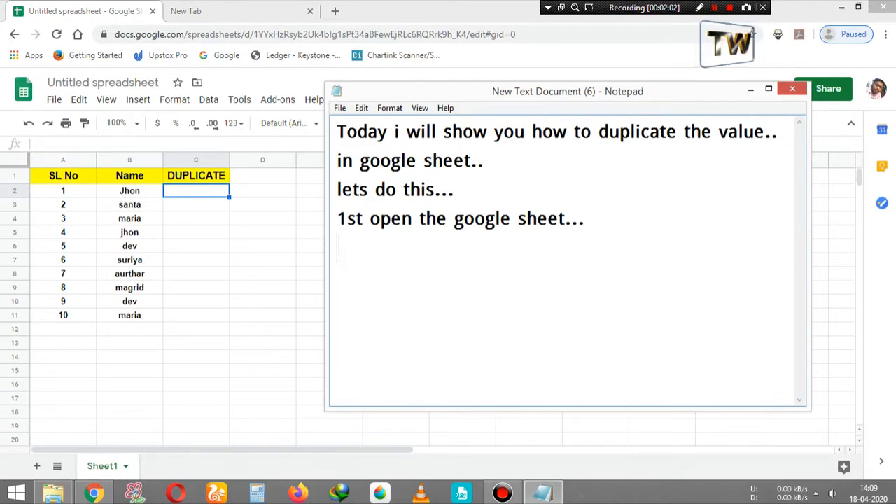
type("now ")
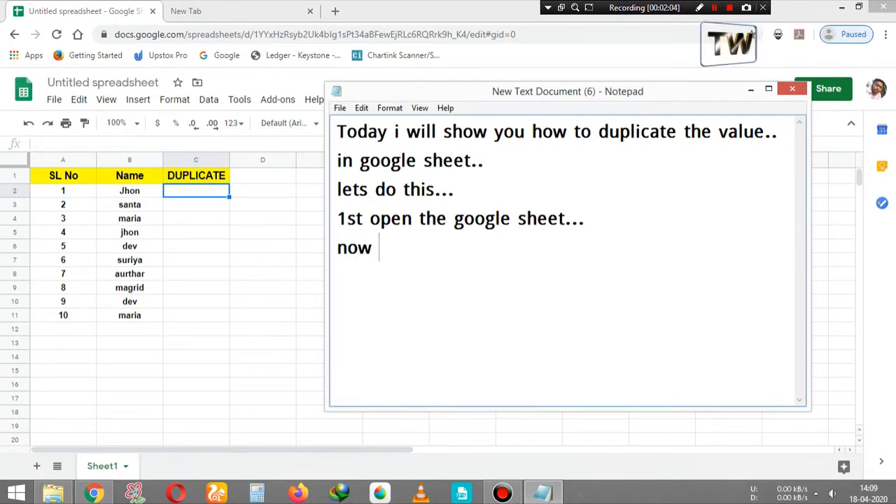
type("we pu")
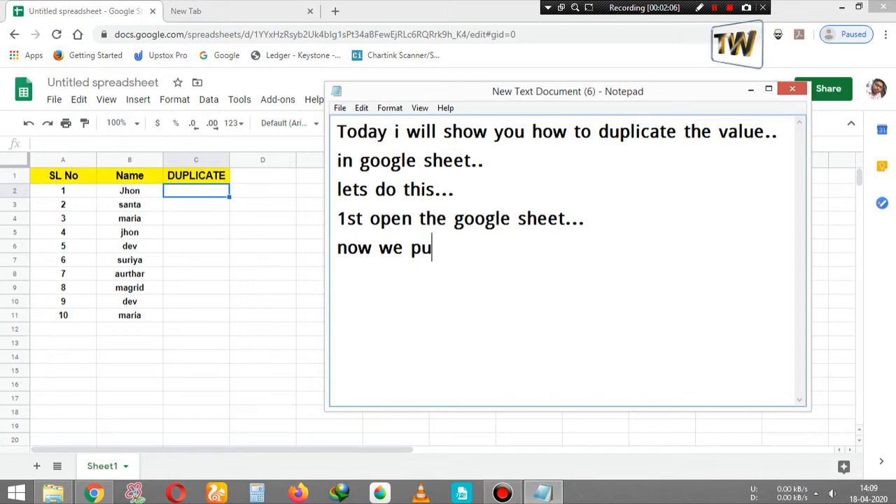
type("t t")
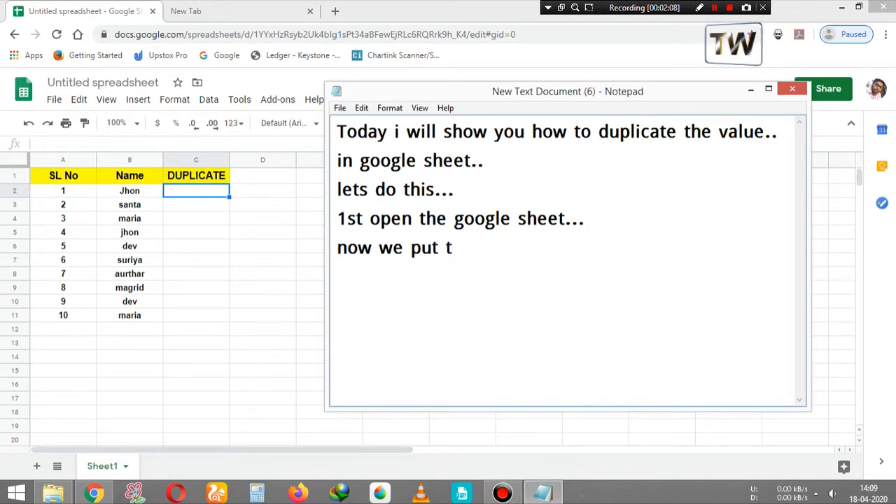
type("he formu")
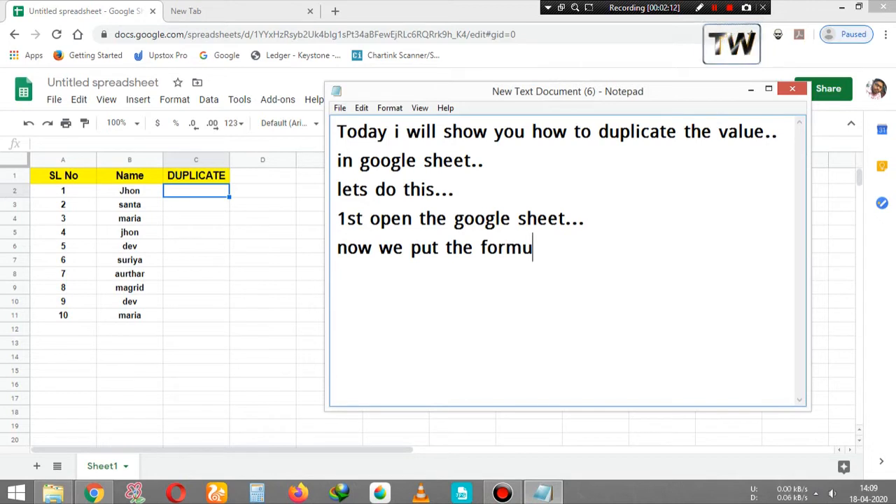
type("la...")
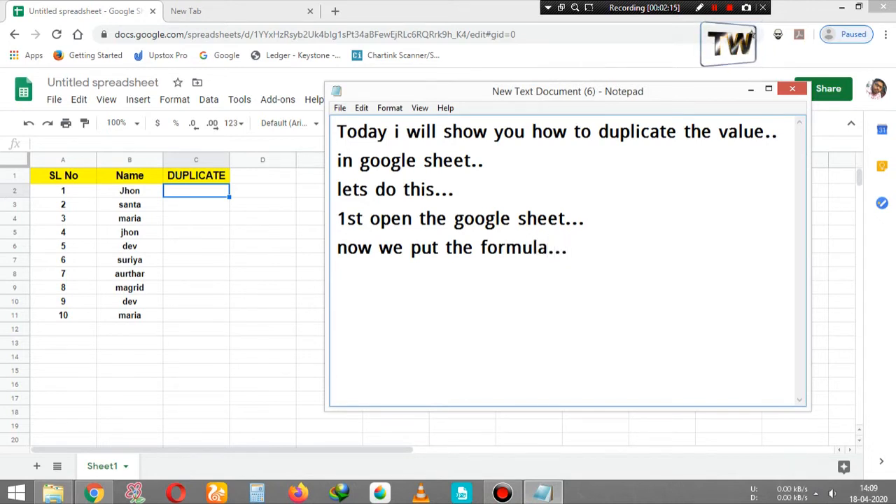
Add the formula note "=countif...." on a new line at the end of the notes
key("Return")
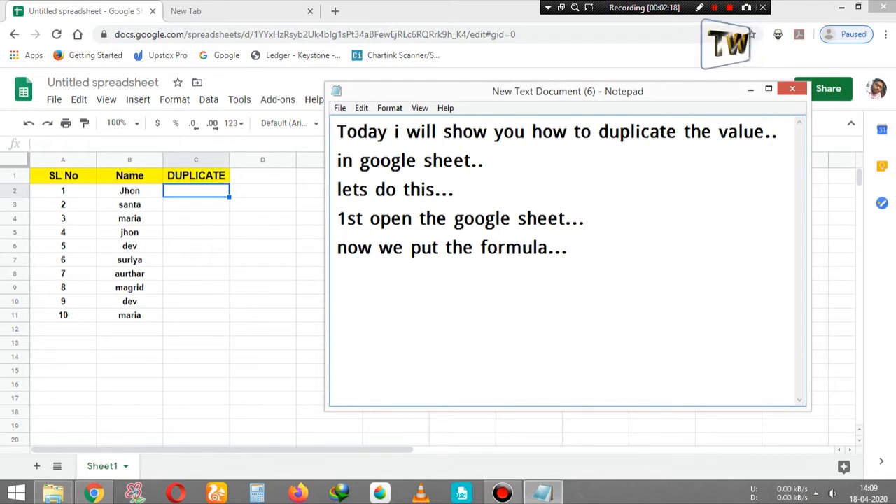
type("+")
key("BackSpace")
type("=")
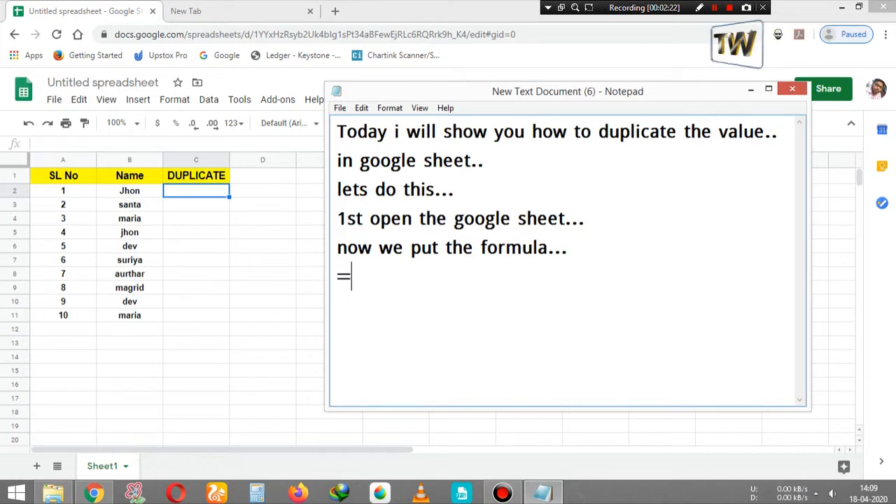
type("countif")
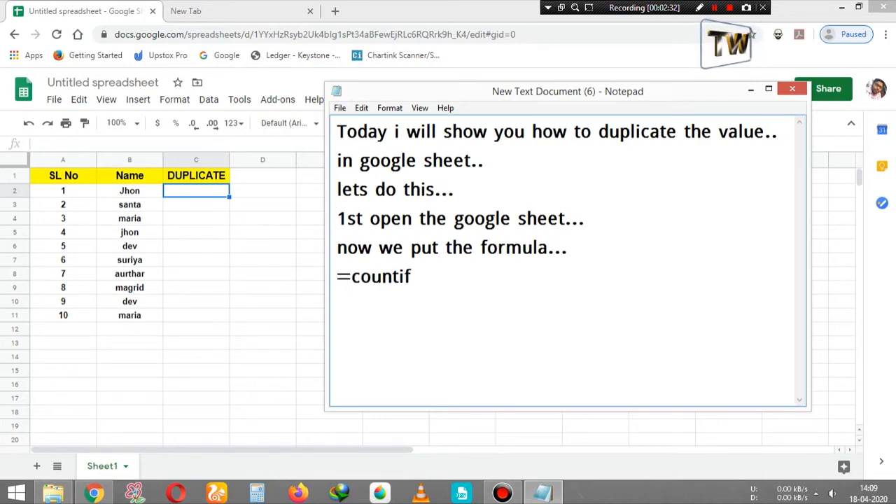
type("....")
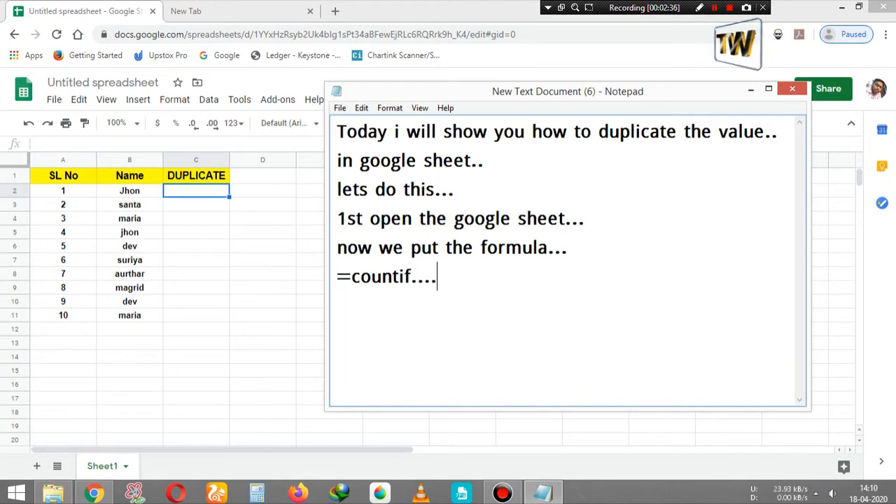
Switch to the Google Sheets spreadsheet and enter the formula =COUNTIF(B:B,B2) in C2 under the DUPLICATE heading
left_click(196, 260)
left_click(196, 191)
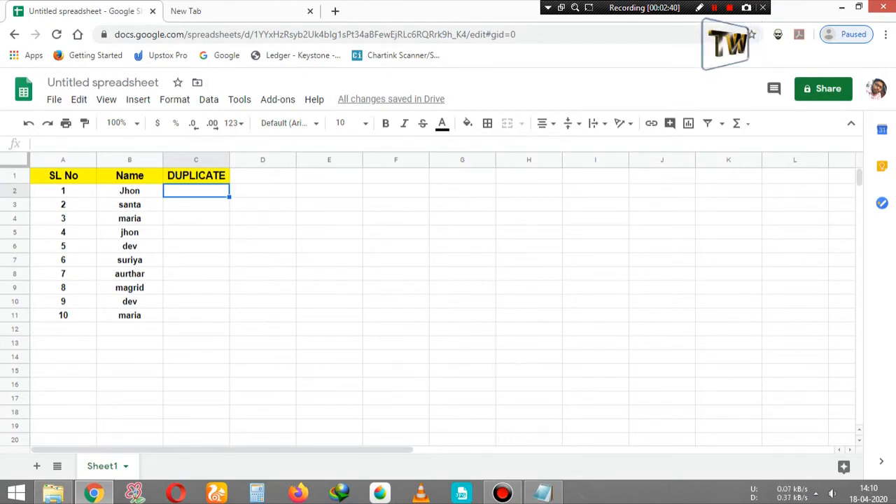
type("=")
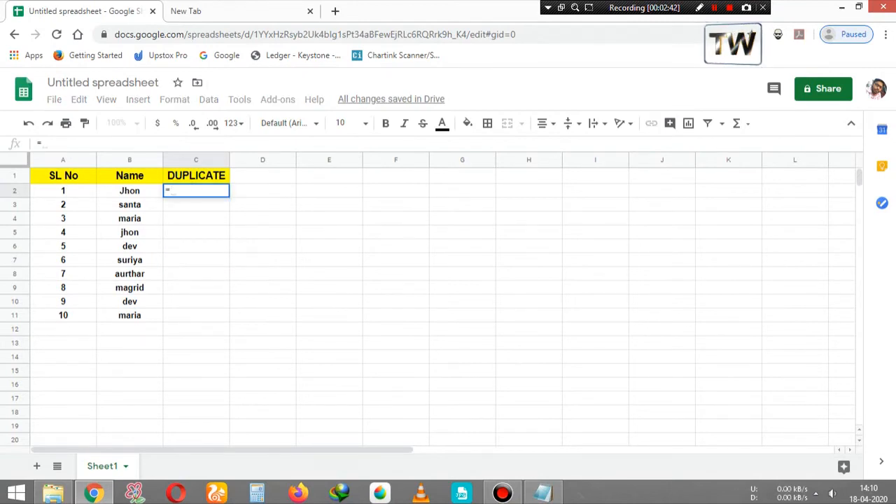
type("co")
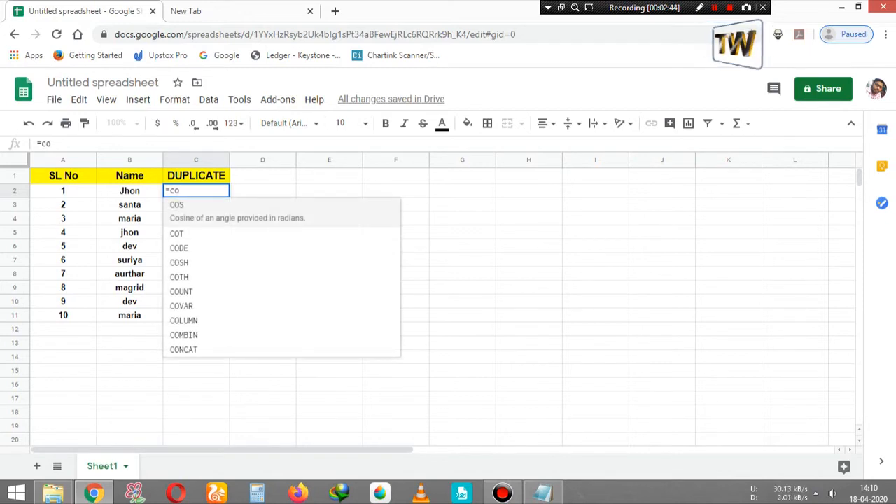
type("unt")
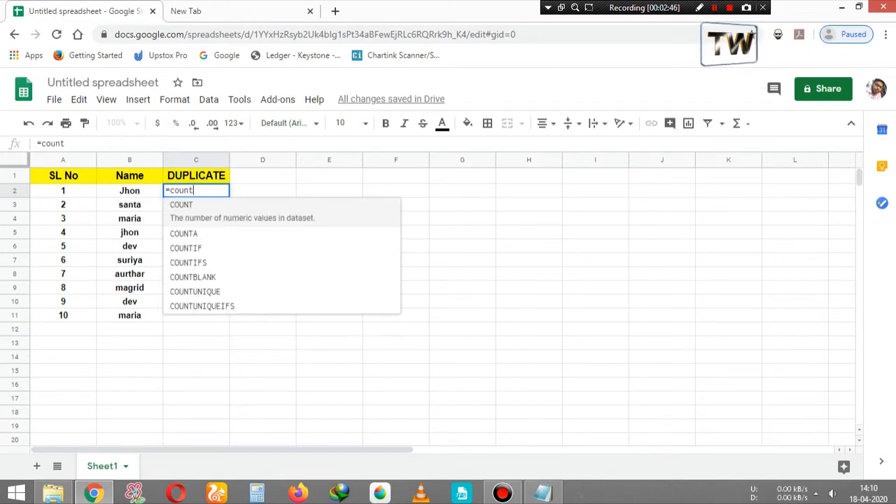
type("if")
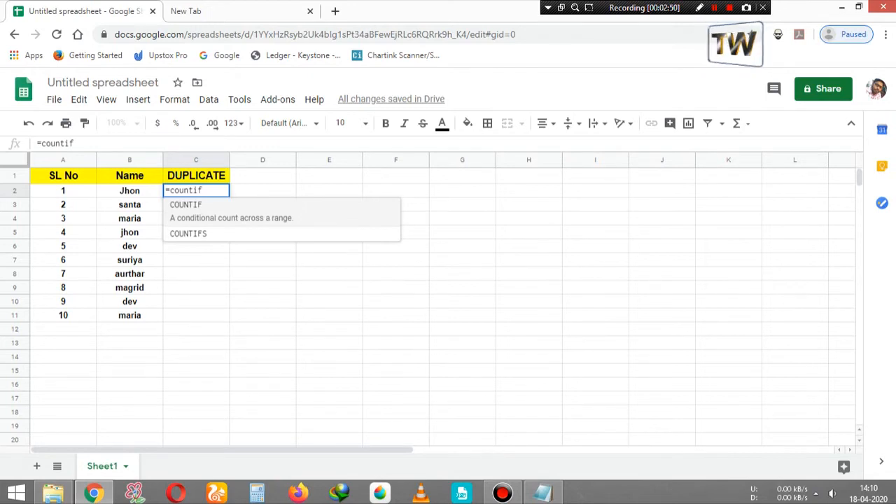
type("(")
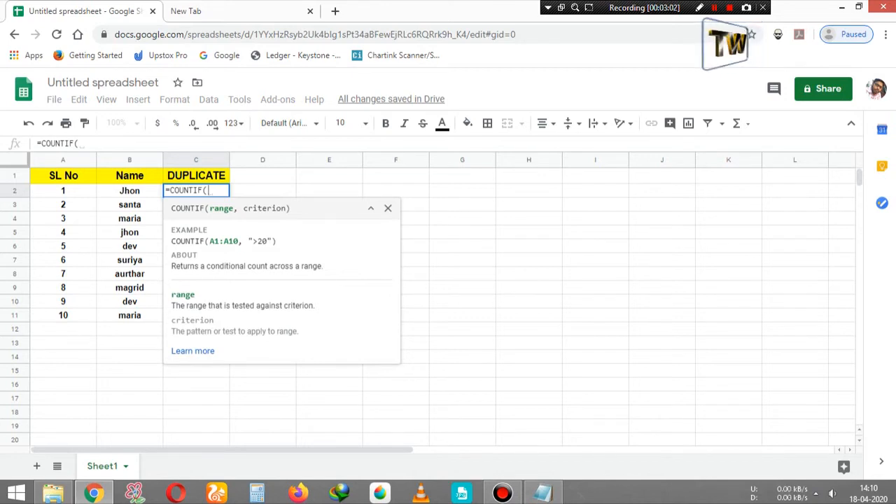
type("B")
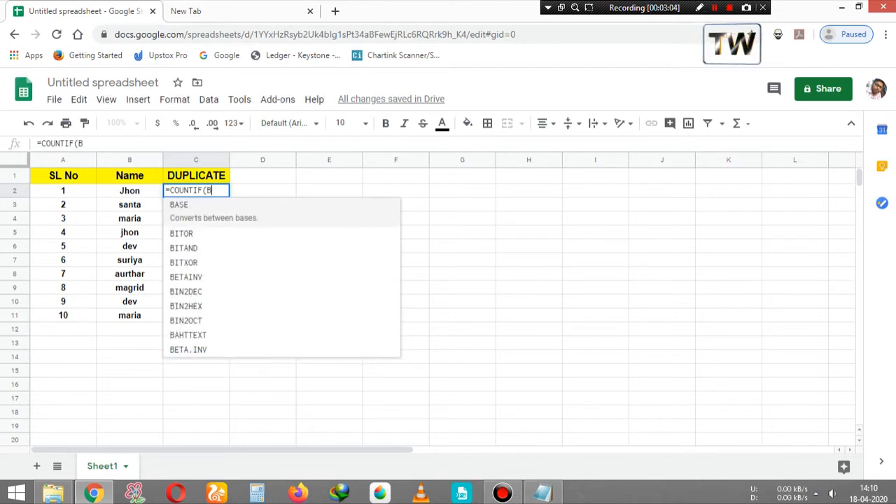
type(":B")
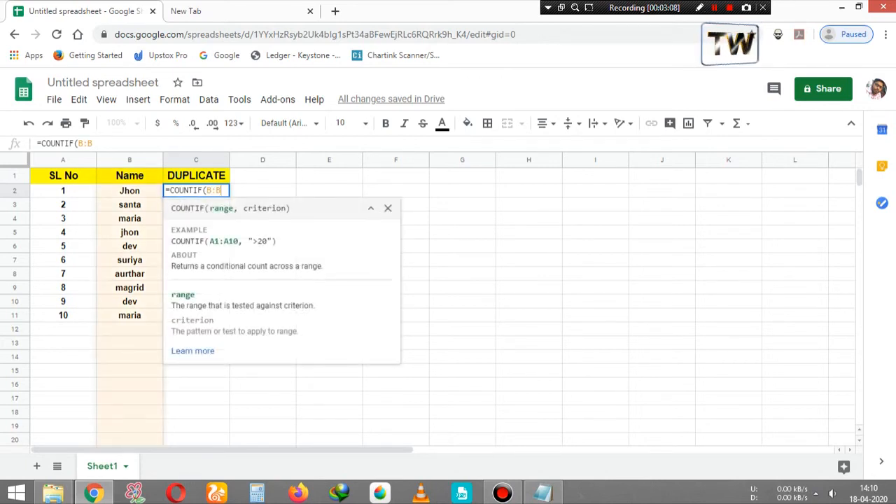
type(",")
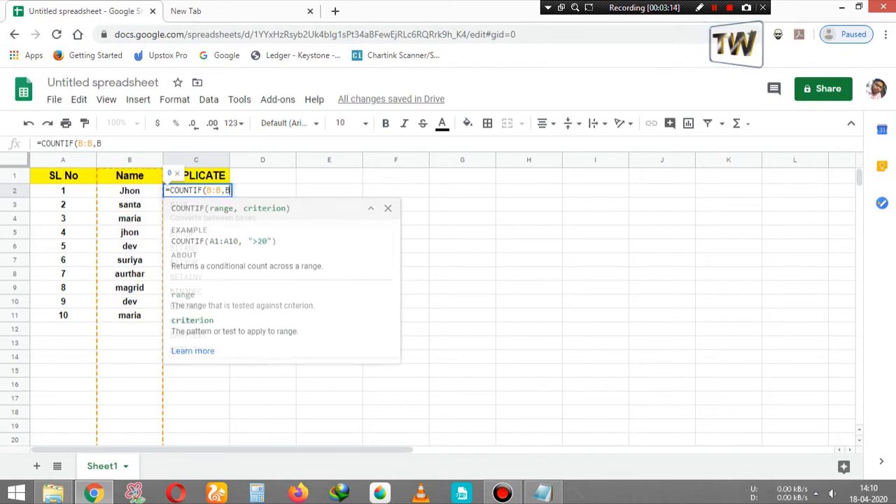
type("B")
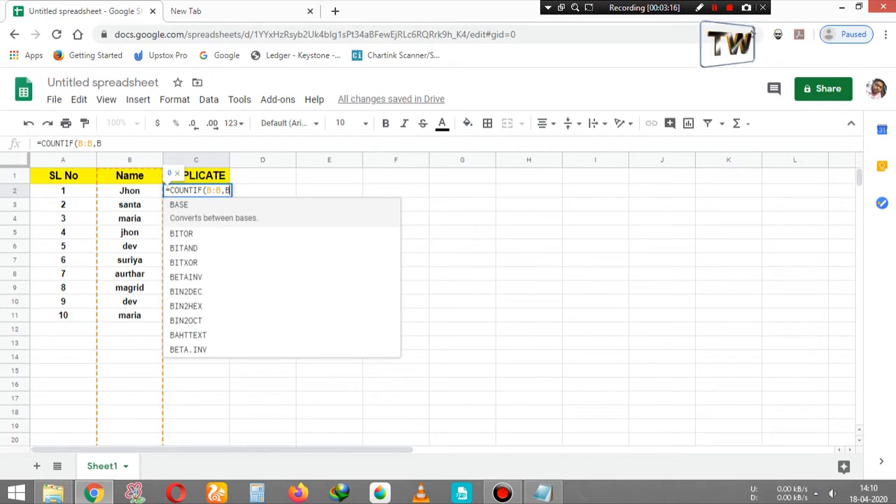
type("2")
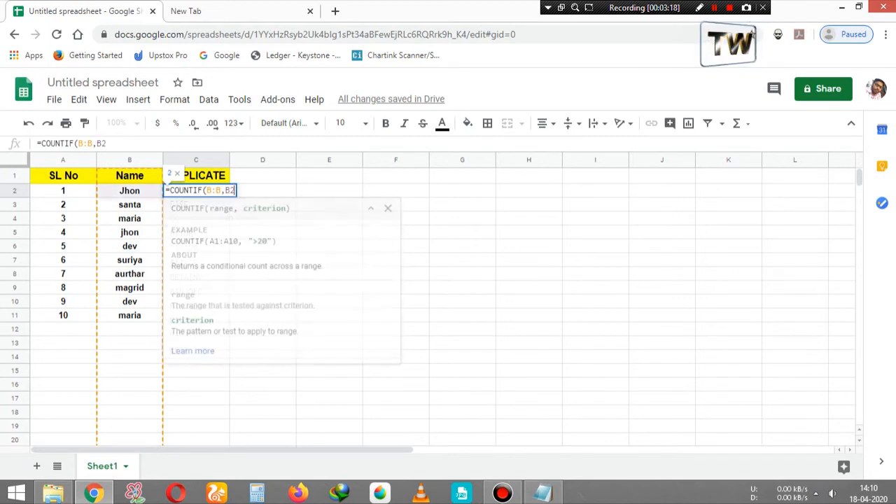
type(")")
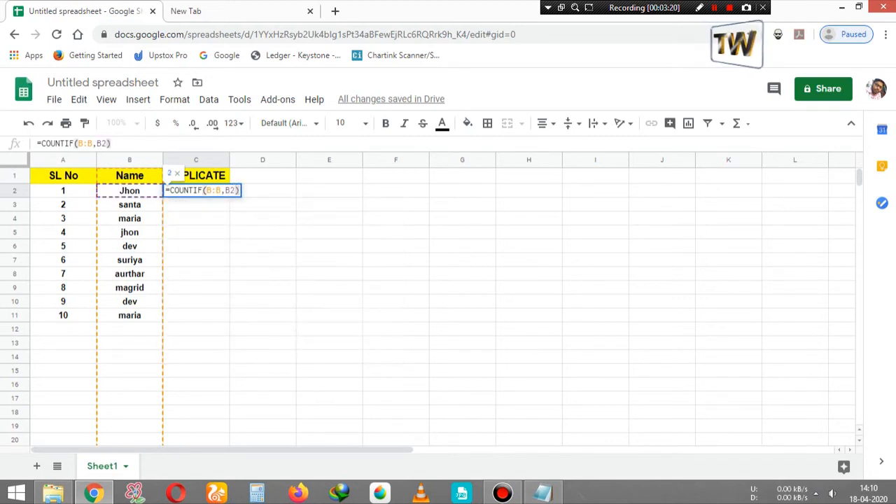
key("Return")
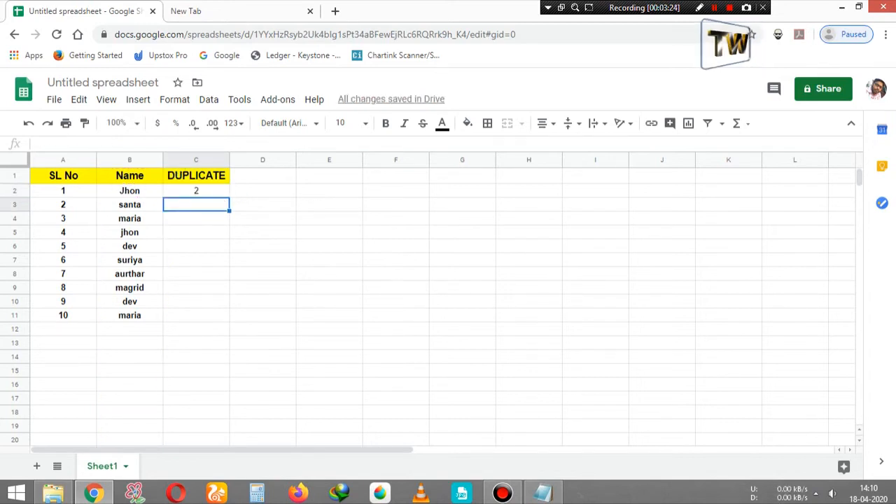
Fill the COUNTIF formula from C2 down through C11 in the DUPLICATE column
left_click(196, 191)
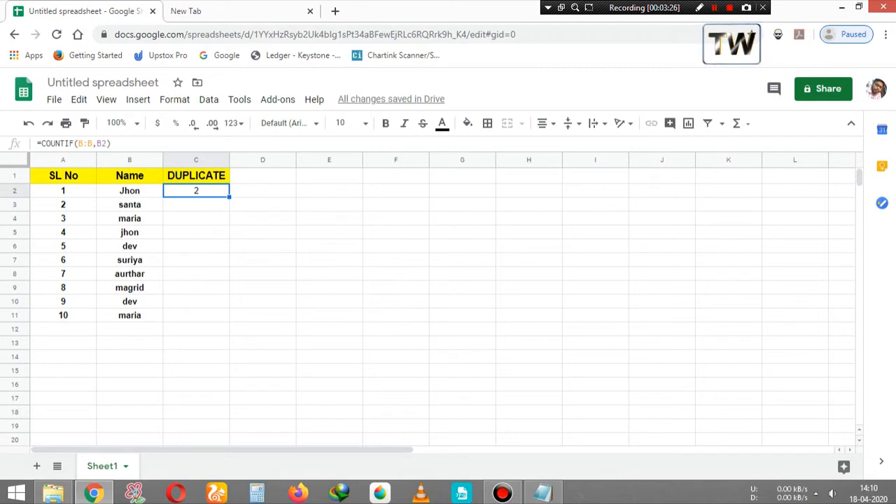
left_click_drag(229, 198, 196, 317)
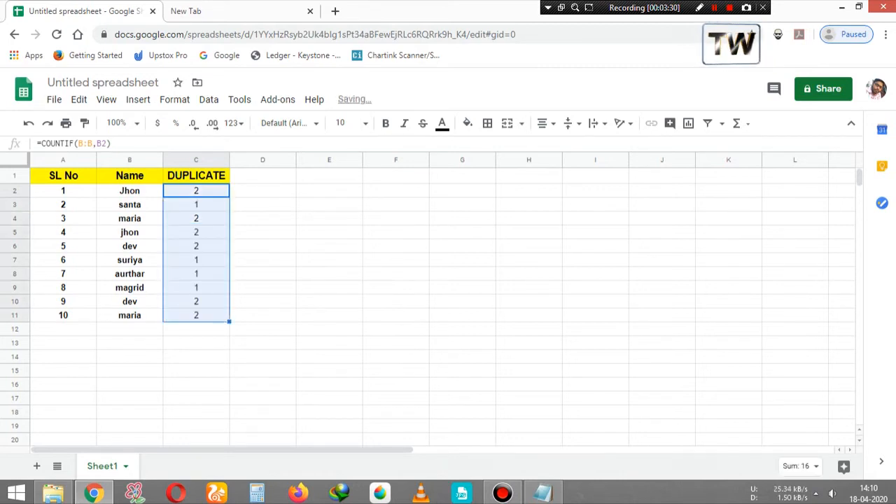
left_click(329, 273)
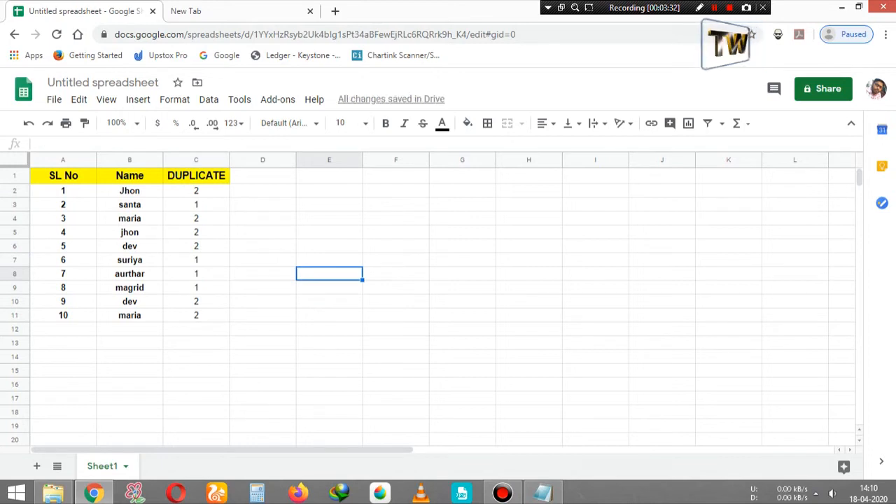
Enter the note "this is the duplicate value" in D2 beside the first DUPLICATE result
left_click(262, 218)
left_click(263, 191)
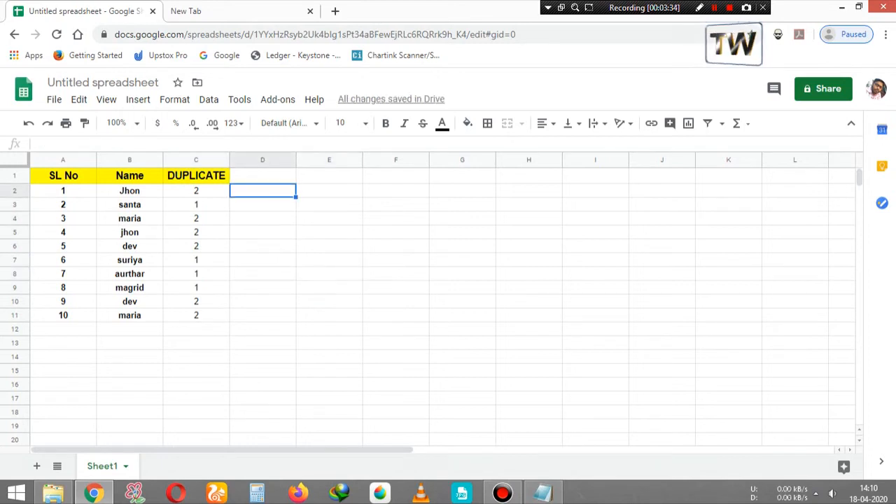
type("tis")
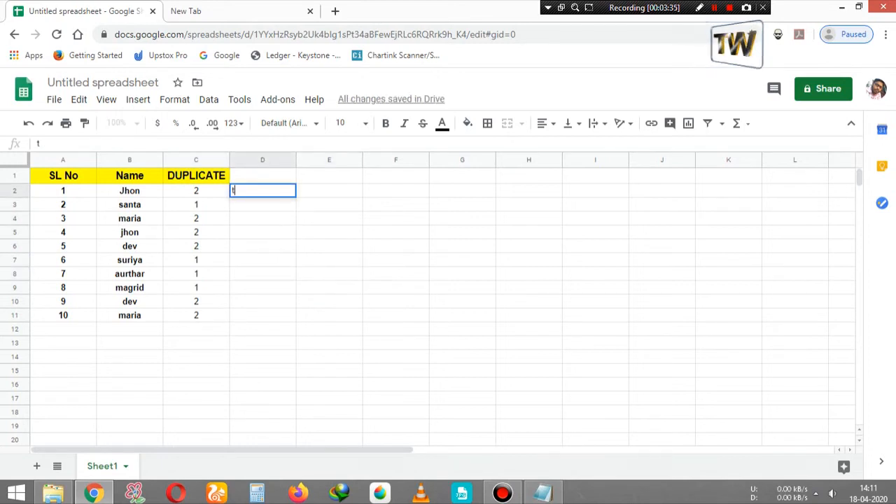
key("BackSpace")
key("BackSpace")
key("BackSpace")
key("BackSpace")
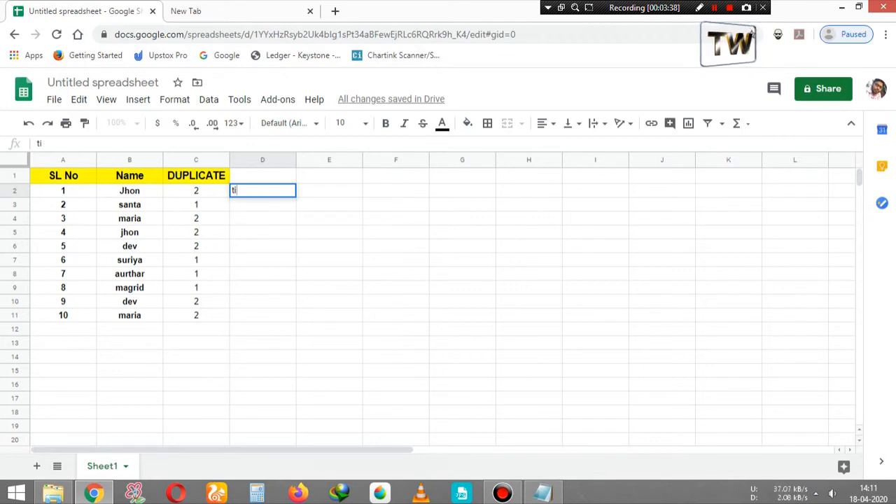
type("this is")
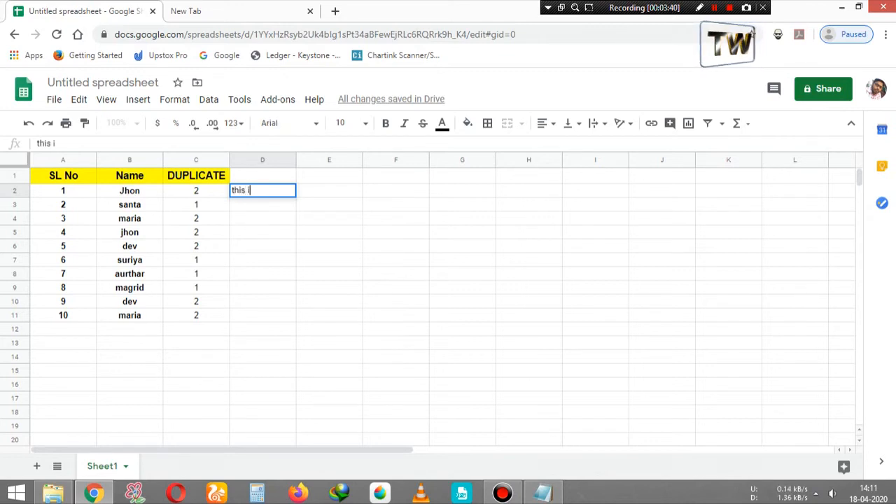
type(" the")
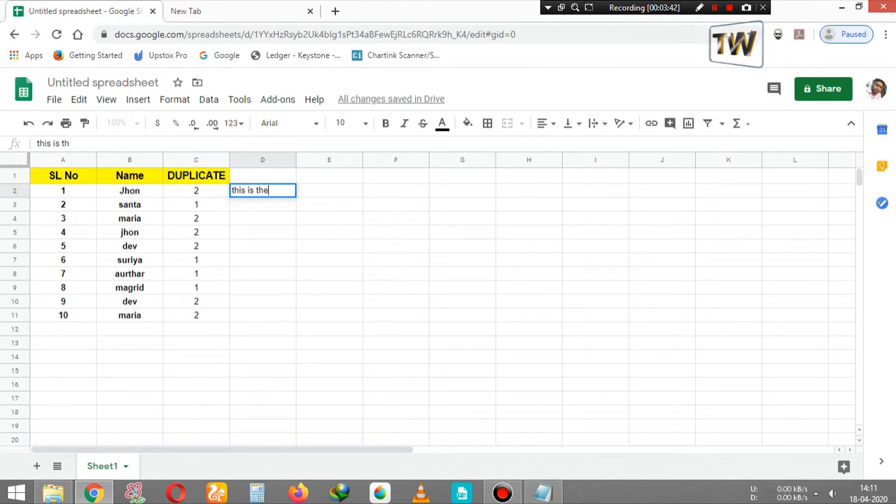
type(" dupli")
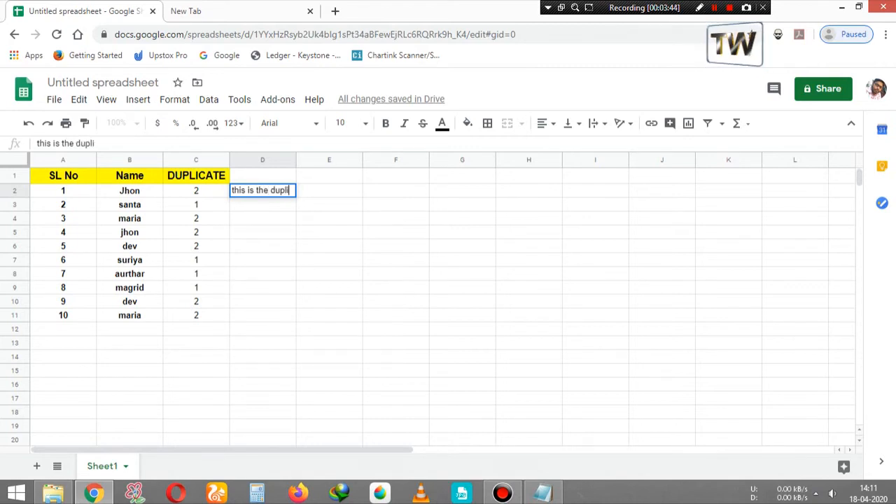
type("cate value")
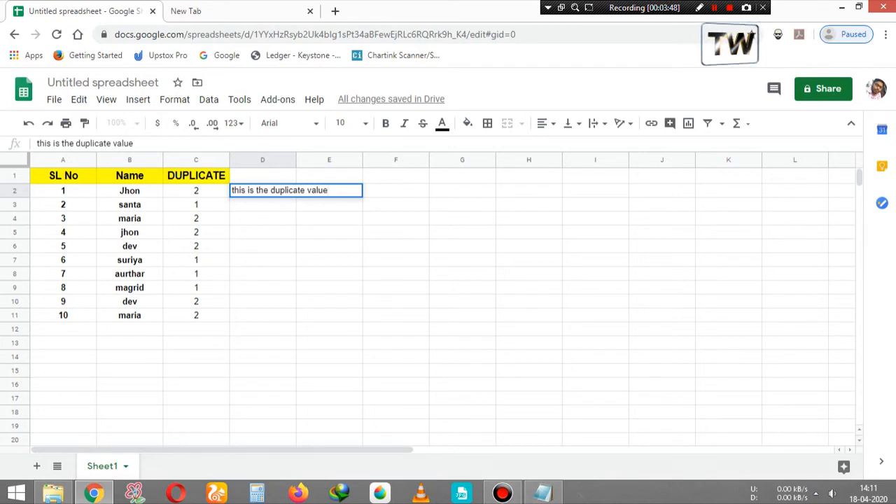
key("Return")
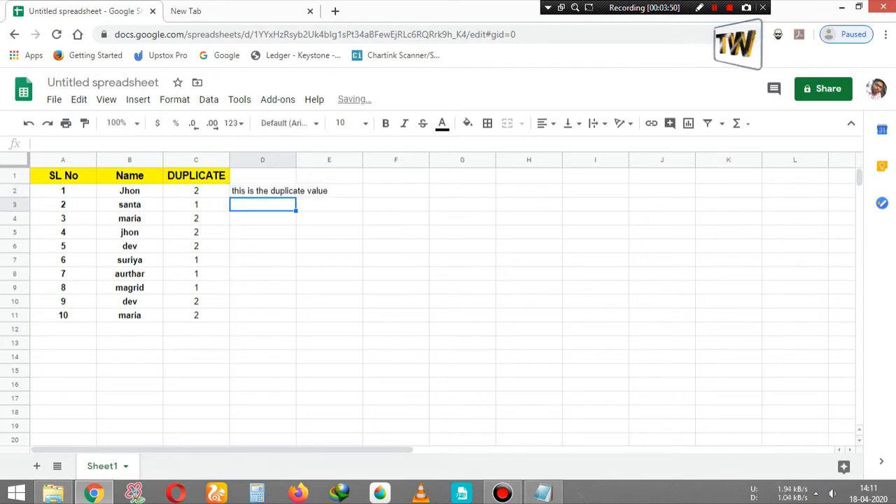
Delete the note text from cell D2
left_click(262, 191)
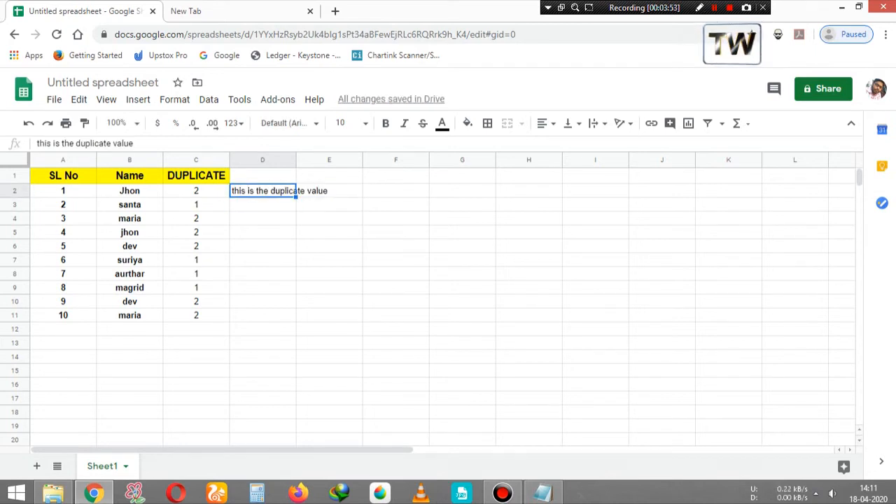
key("Delete")
left_click(329, 219)
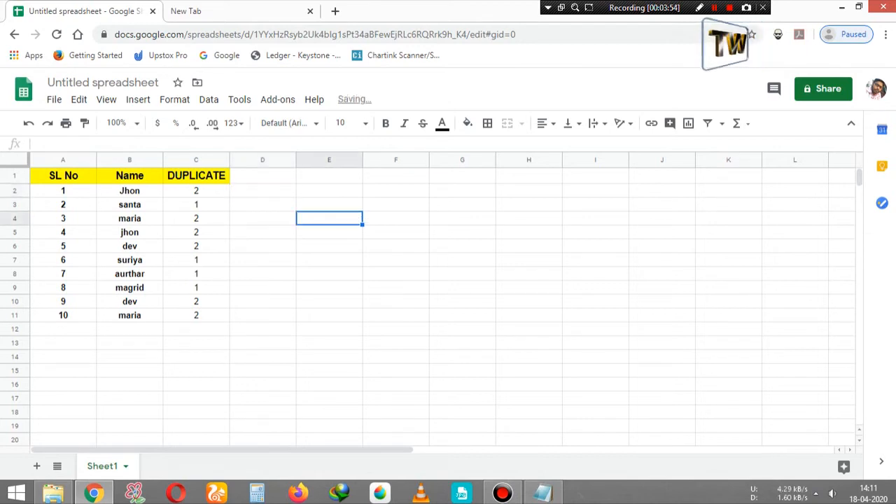
Clear the repeated name from B11 in the last row of the Name list
left_click(130, 274)
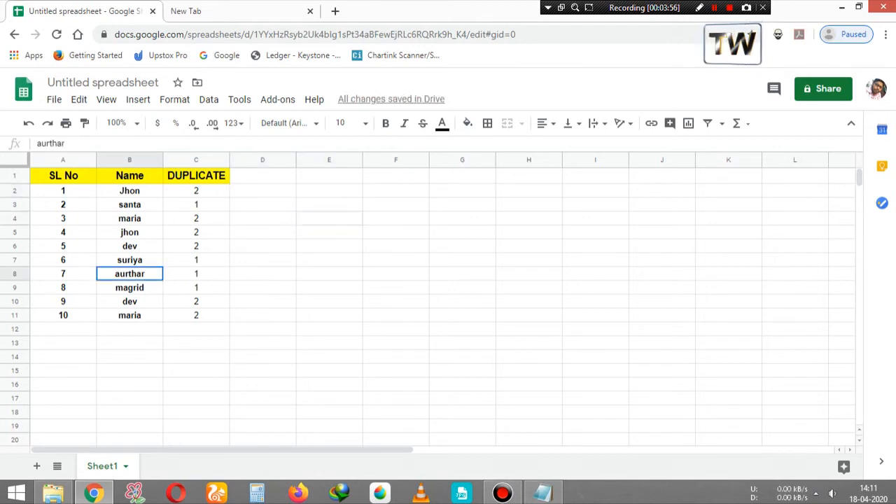
left_click(196, 232)
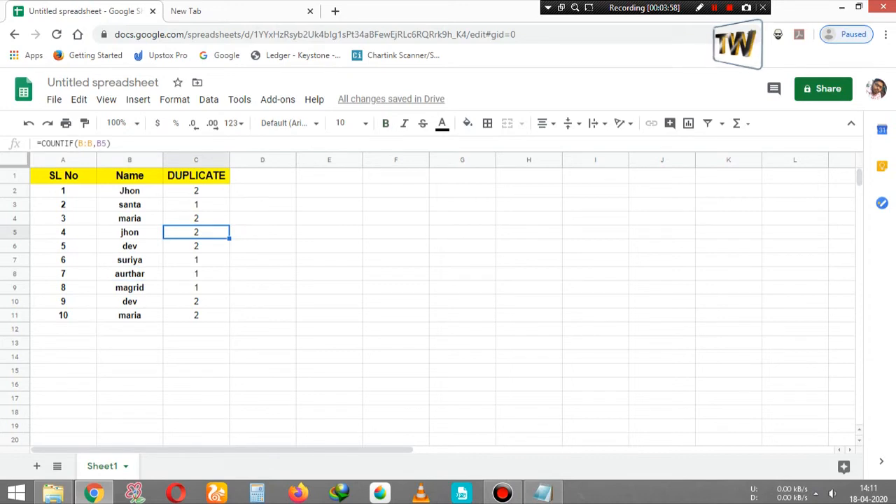
left_click(196, 302)
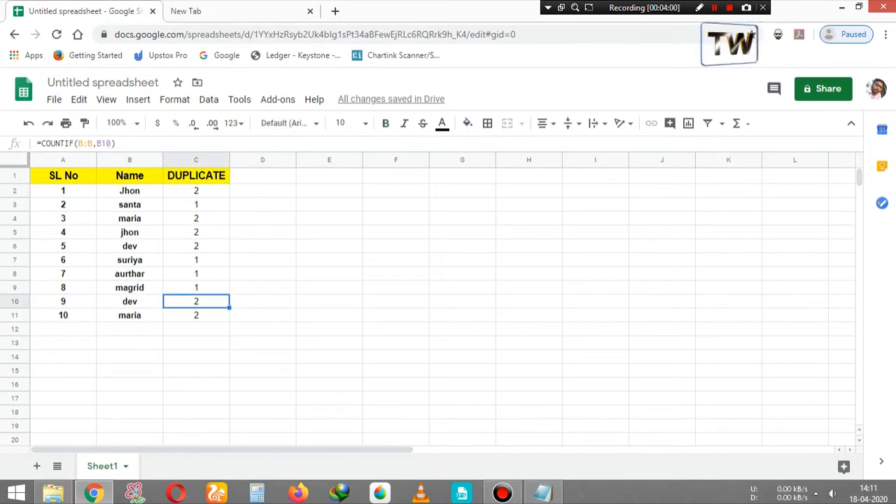
left_click(130, 315)
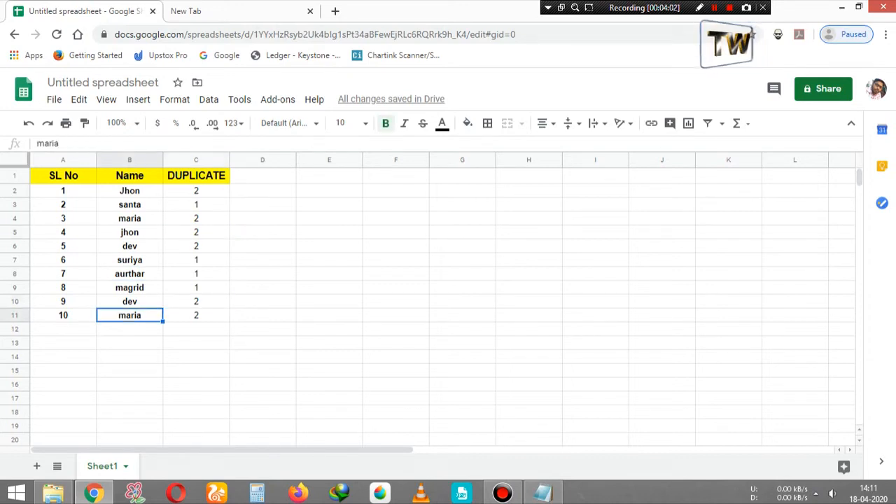
key("Delete")
left_click(196, 343)
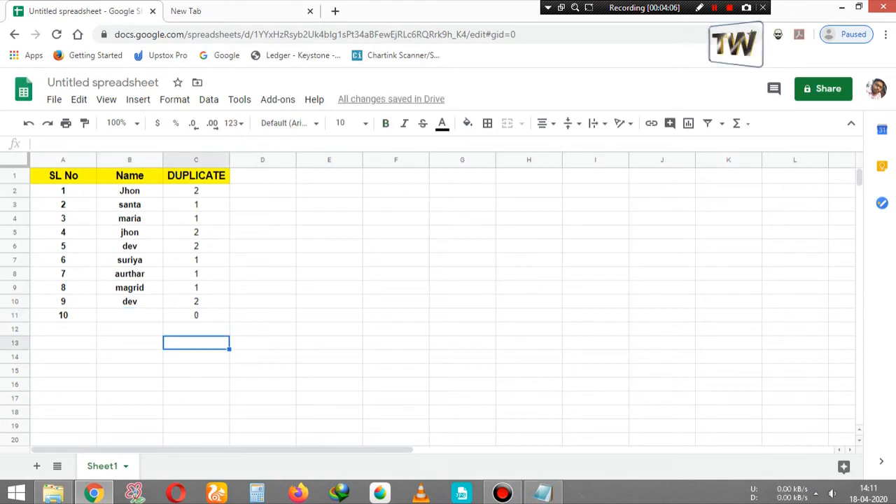
Check the DUPLICATE results in C4 and C2, and clear the repeated name from B5
left_click(196, 218)
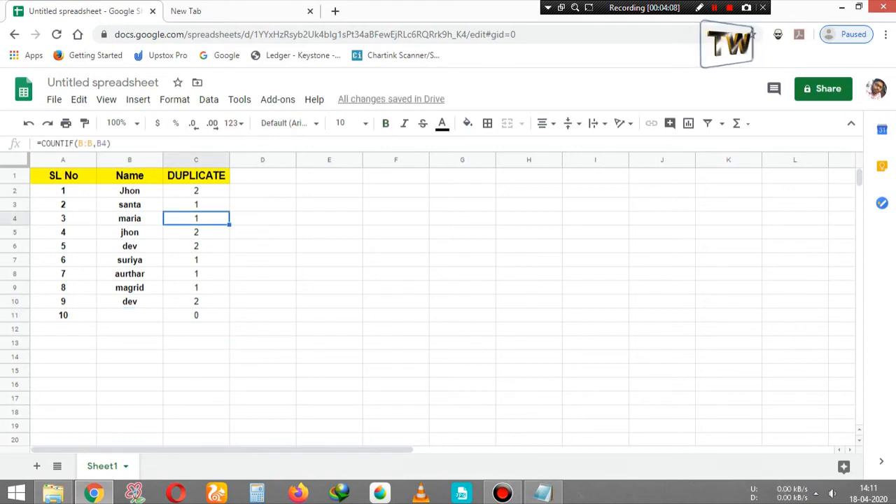
left_click(196, 190)
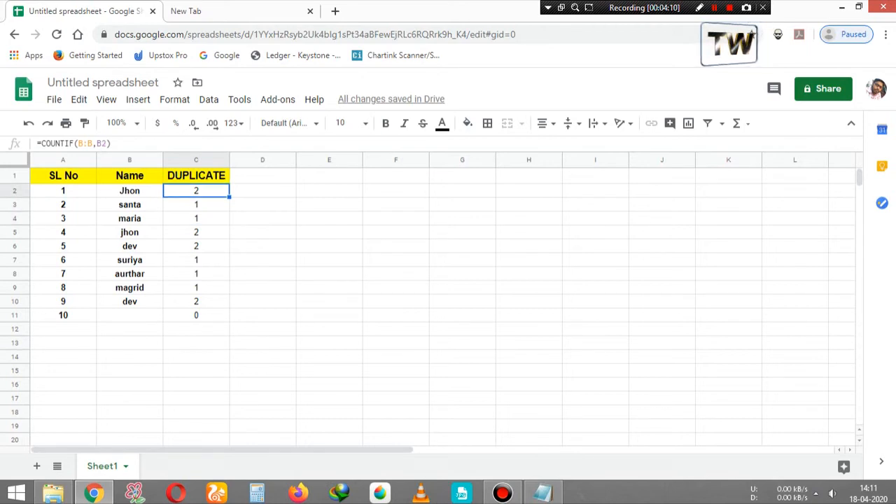
left_click(130, 232)
left_click(196, 232)
left_click(129, 233)
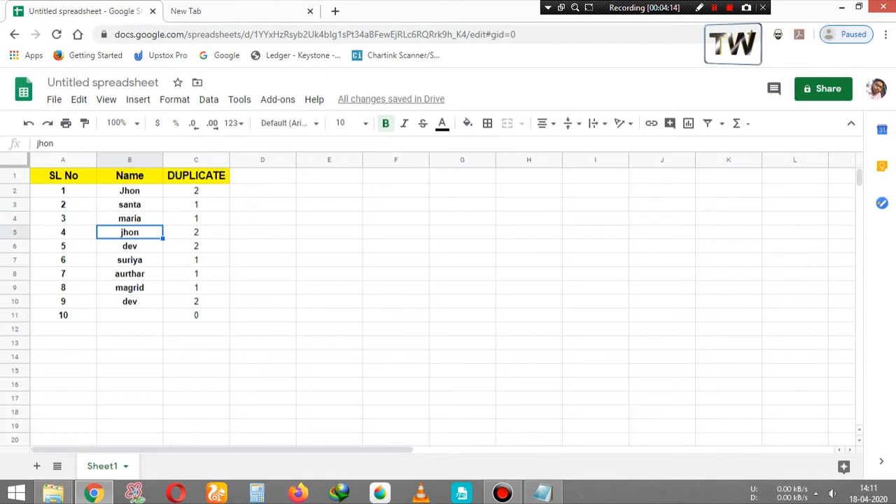
key("Delete")
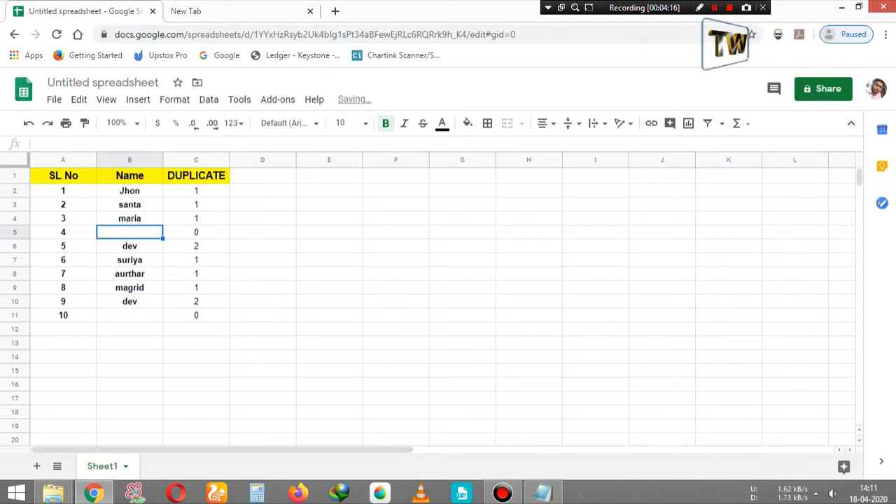
Clear the name in B10 that repeats the one in B6
left_click(196, 247)
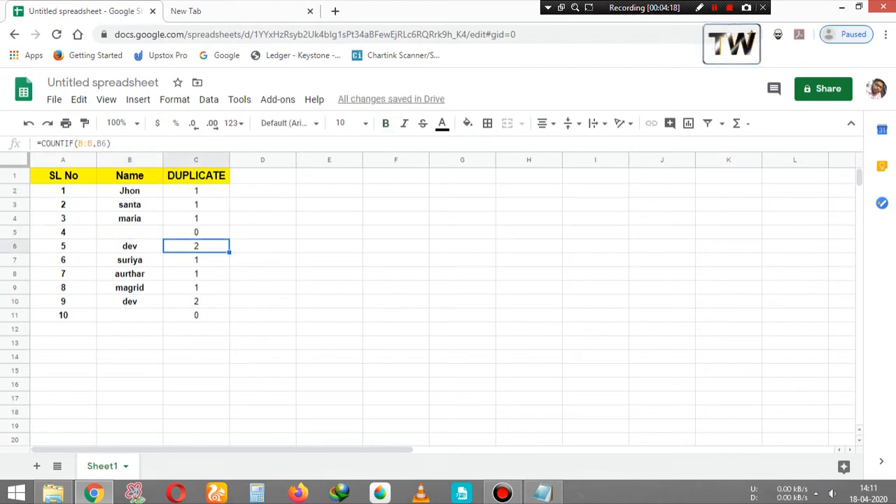
left_click(130, 301)
key("Delete")
left_click(263, 301)
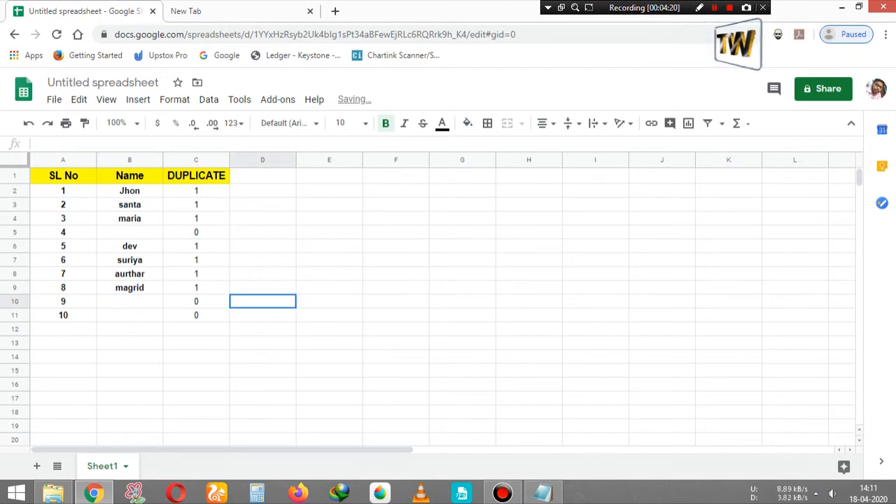
Switch to Notepad and delete all of the existing notes
left_click(262, 190)
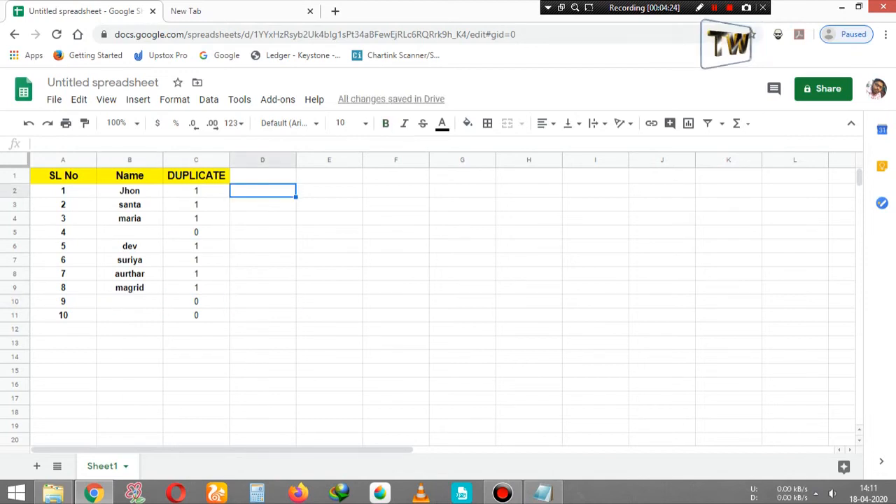
left_click(543, 493)
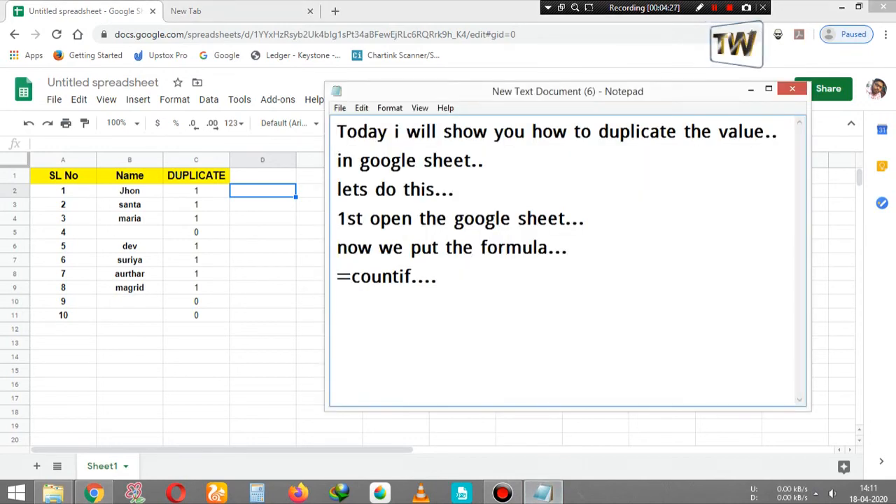
key("ctrl+a")
key("Delete")
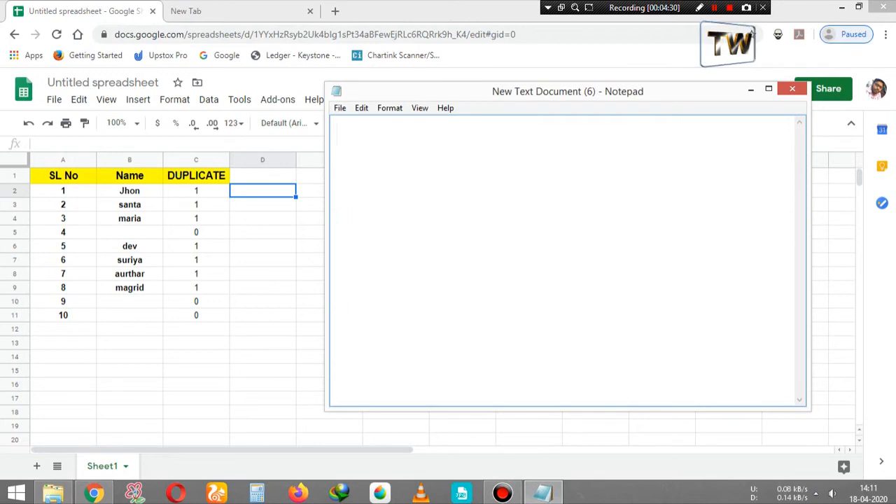
Write the explanatory line "mark 1 means that the value is true" in the empty Notepad document
type("ma")
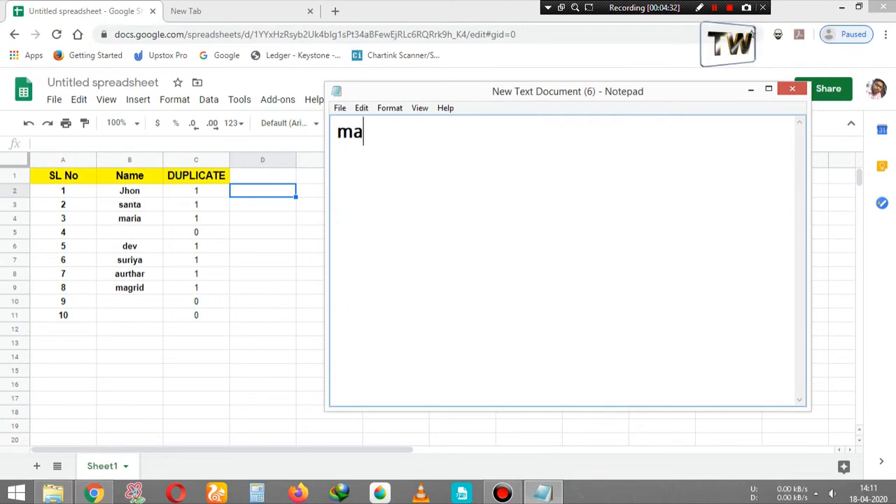
type("rk 1")
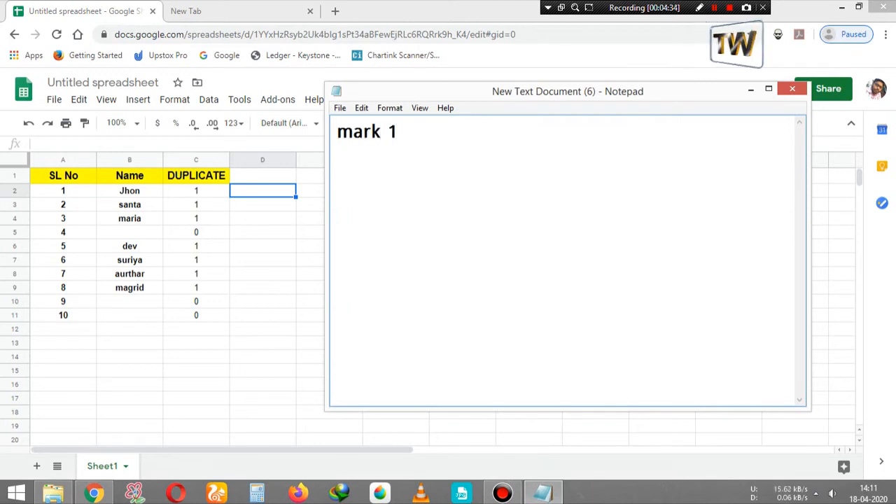
type(" means taht")
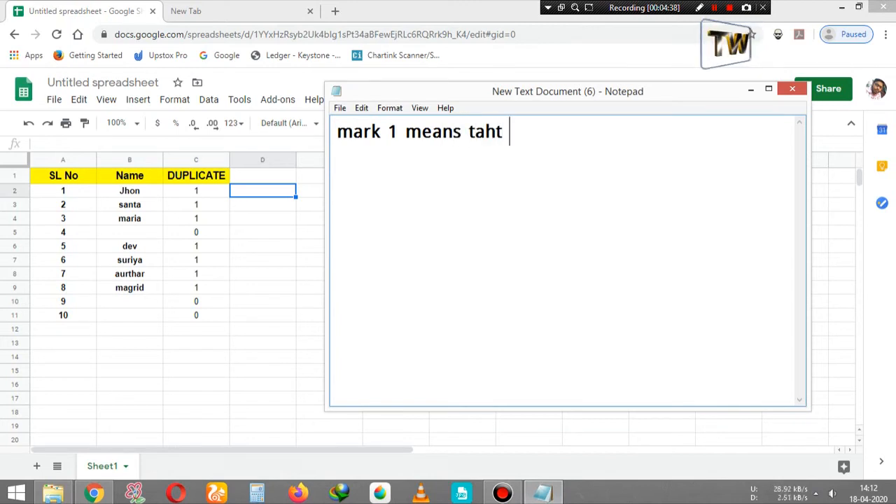
key("BackSpace")
key("BackSpace")
key("BackSpace")
type("hat i")
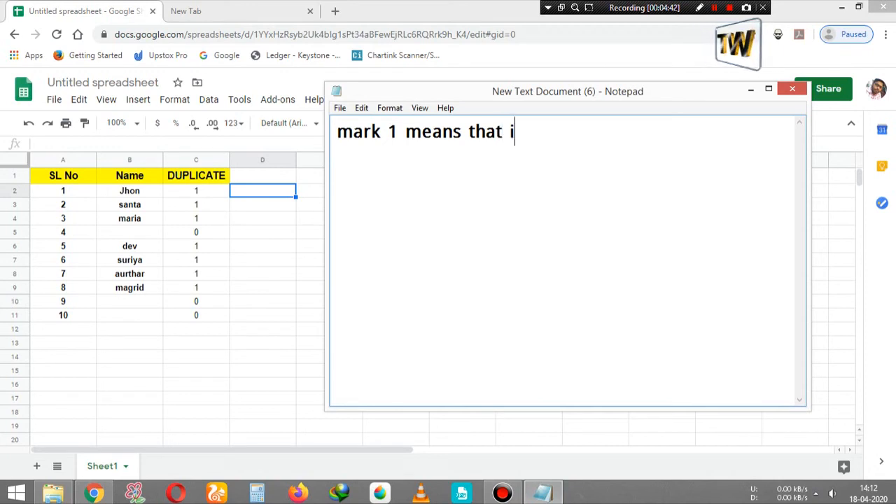
key("BackSpace")
type("t")
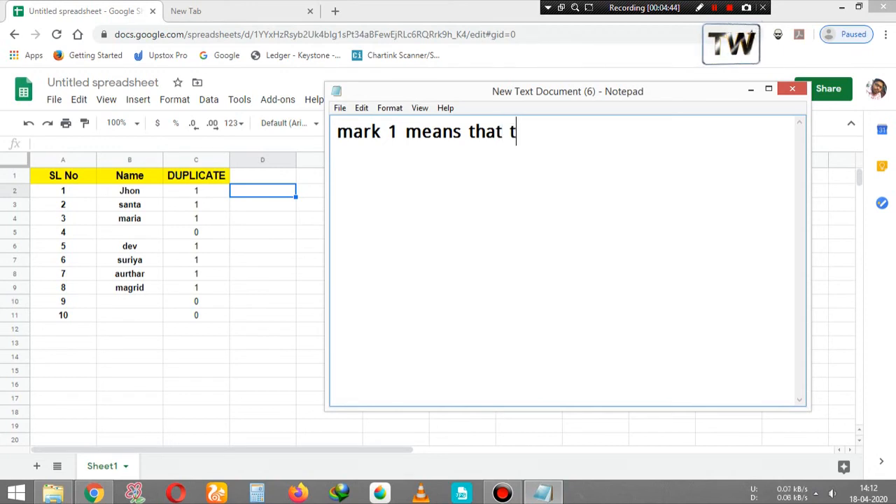
type("he vale")
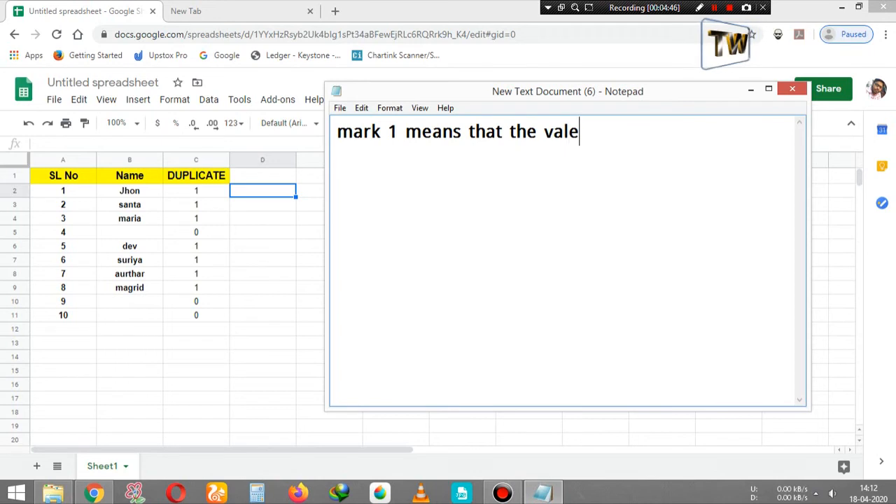
key("BackSpace")
type("ue is ")
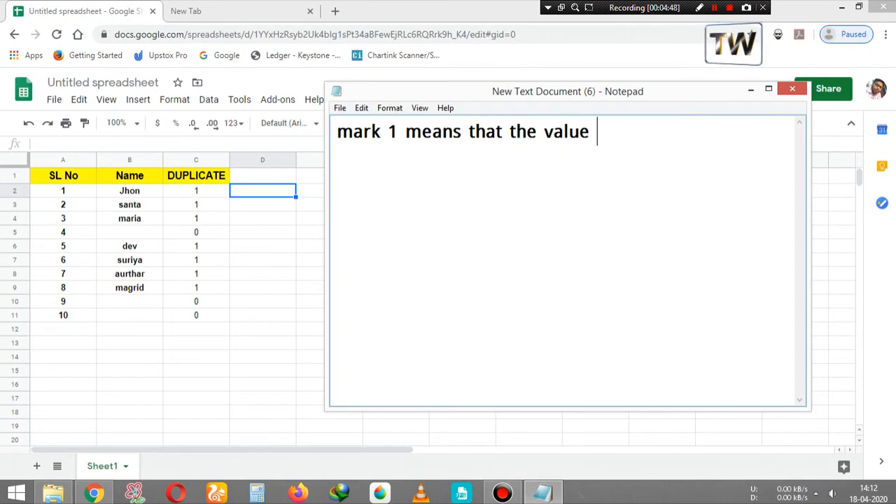
type("true")
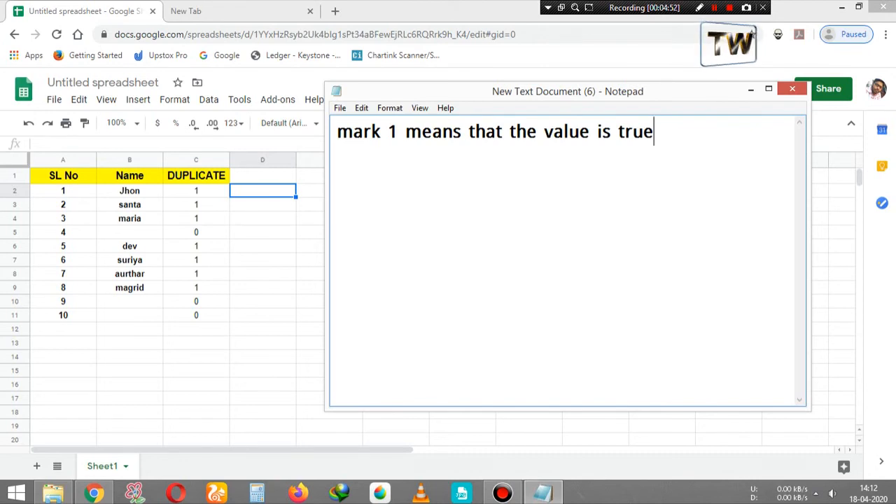
Add a second line reading "mark 2 means that the vale is false..." to the Notepad notes, followed by blank lines
key("Return")
type("mar")
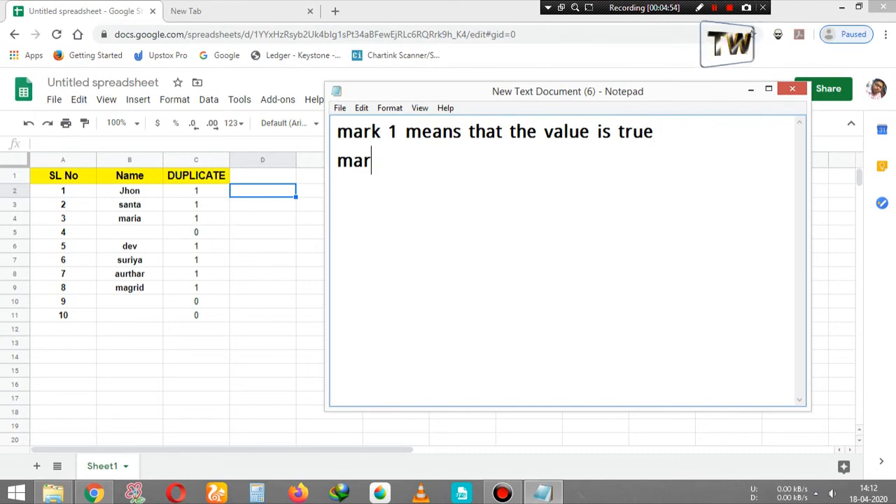
type("k 2 m")
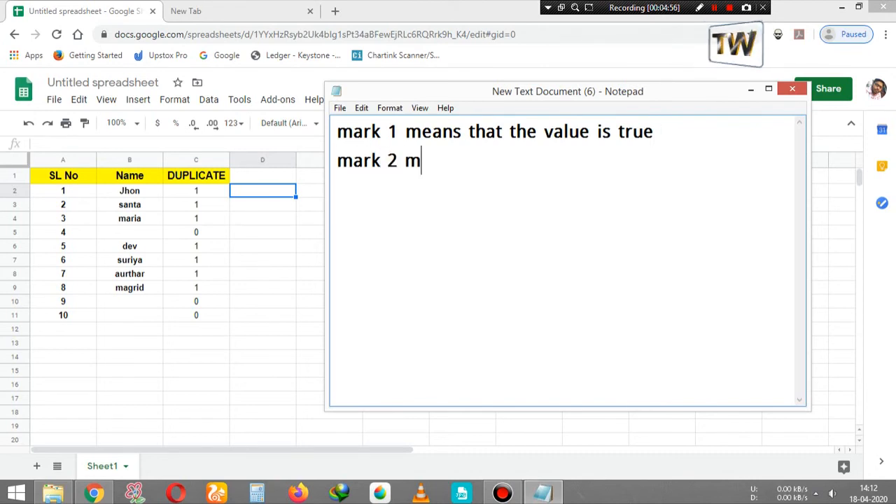
type("eans ")
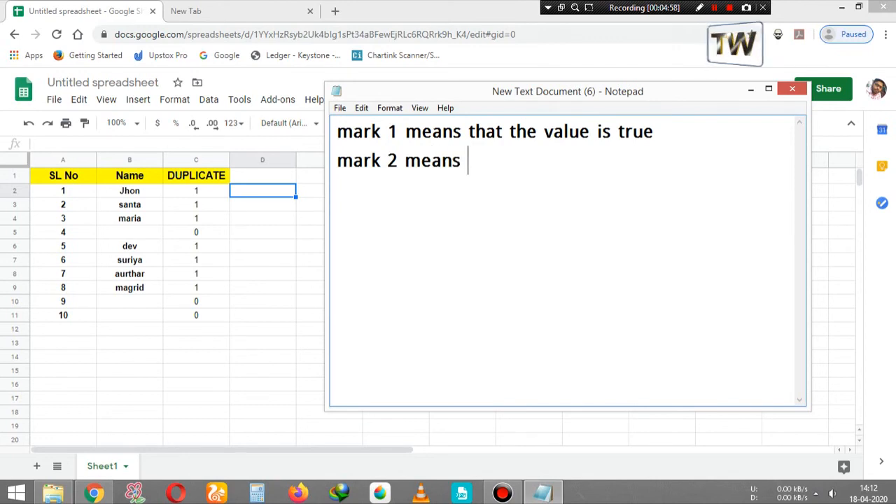
type("that t")
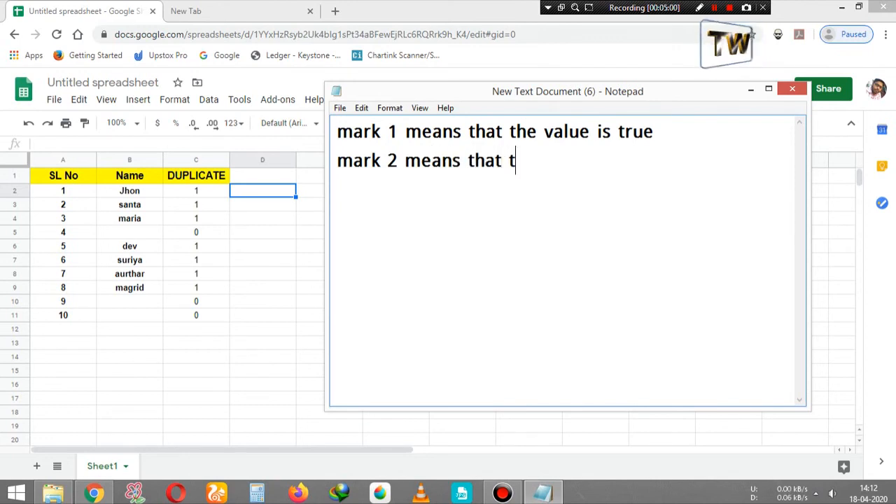
type("he vale ")
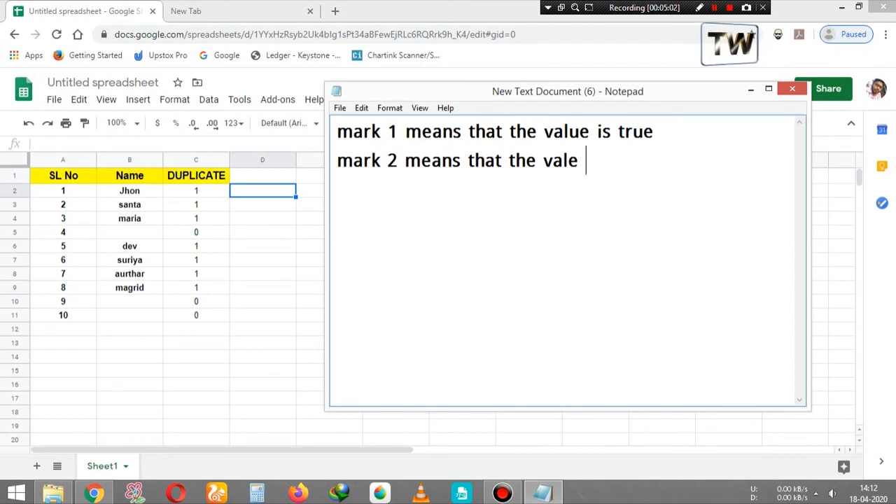
type("is fals")
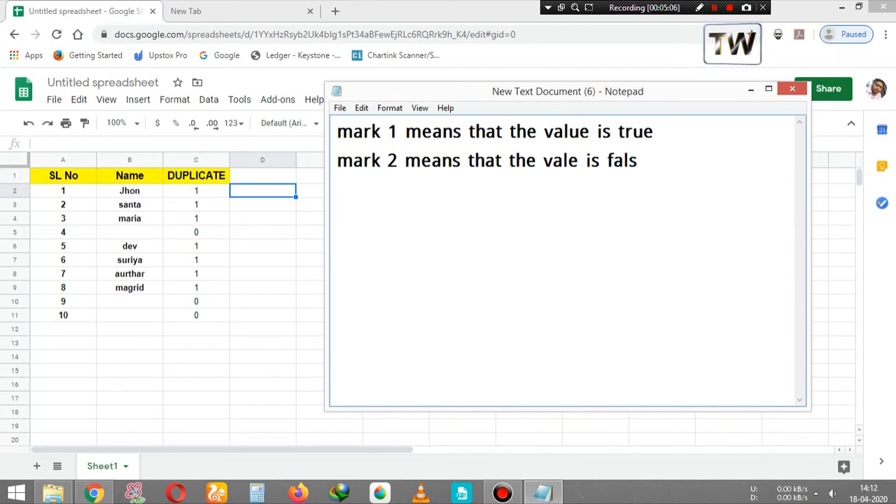
type("e")
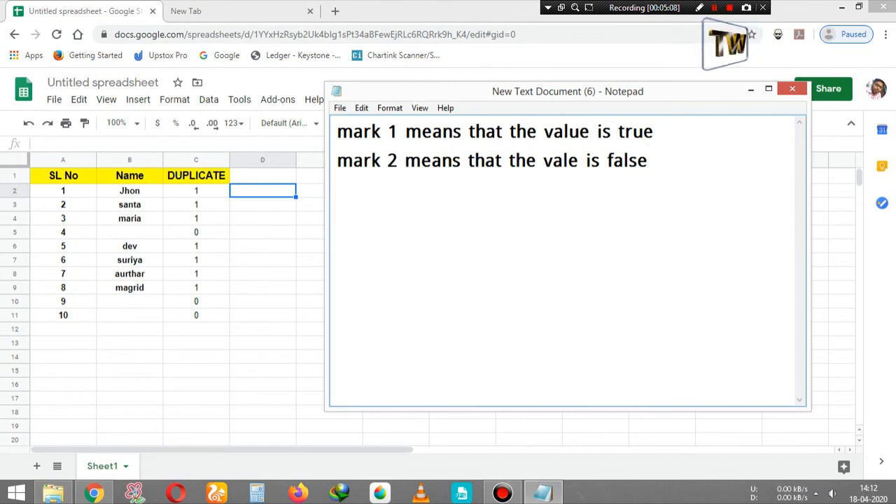
type("...")
key("Return")
key("Return")
key("Return")
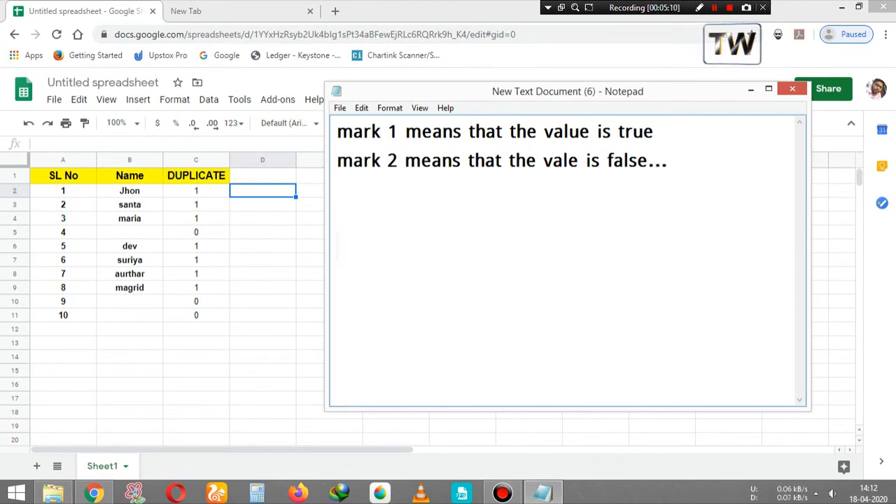
Replace all the notes with the closing line "thanks for watching.." and a second line starting "pls subscribe for"
key("ctrl+a")
key("BackSpace")
type("tha")
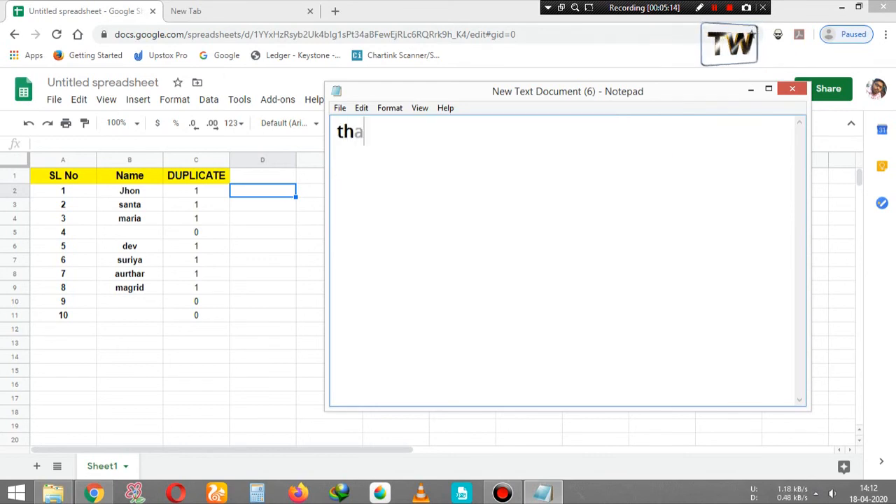
type("nks for ")
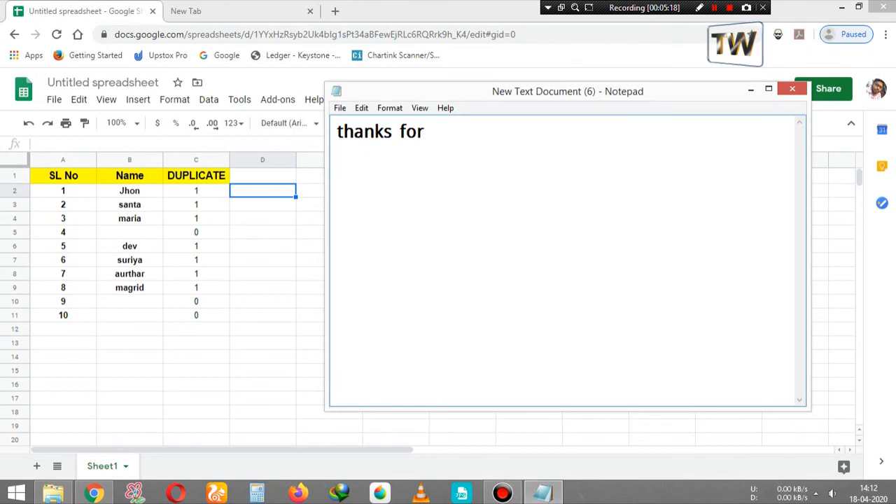
type("watch")
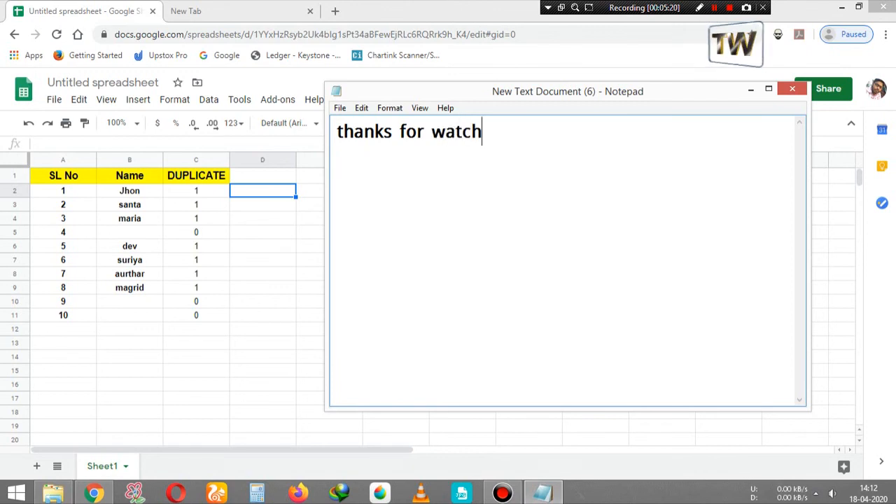
type("ing..")
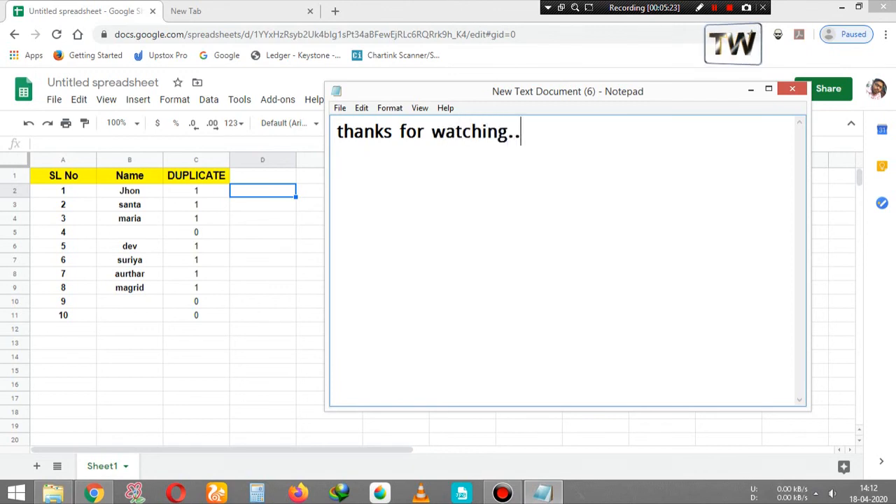
key("Return")
type("pls subscribe for")
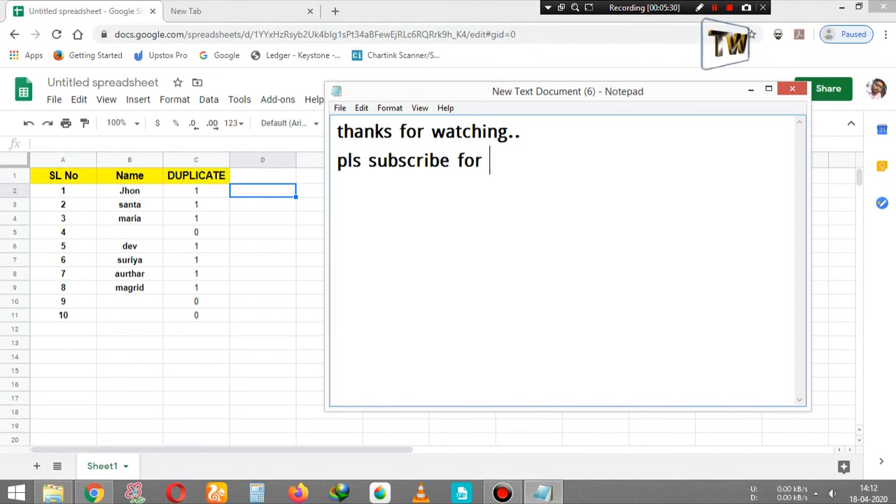